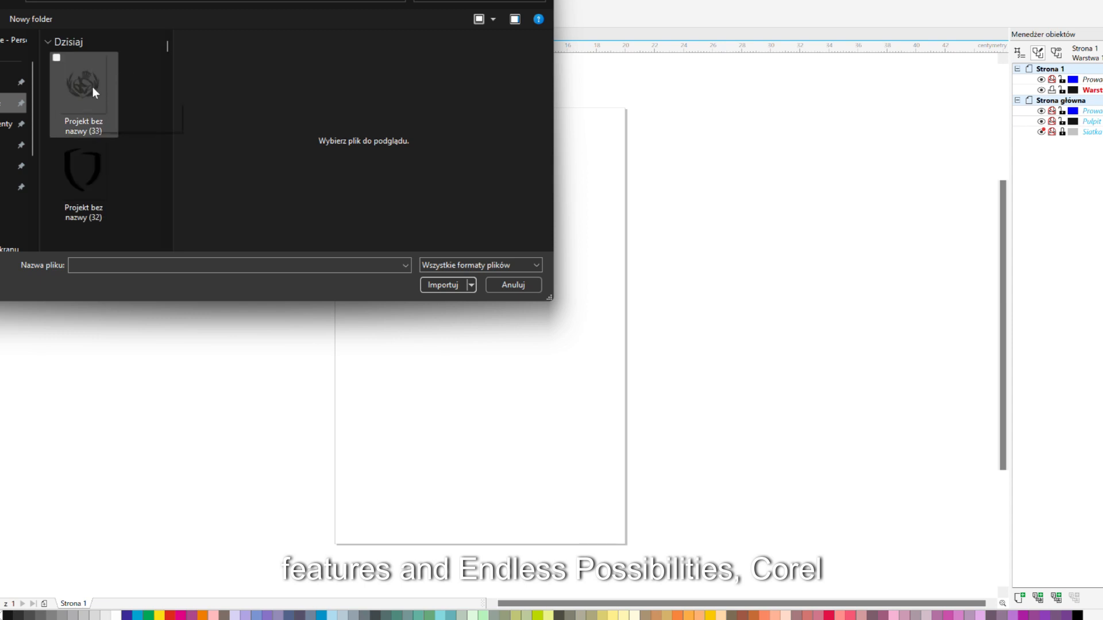
Step: Import the grey-green camouflage pattern image and place it in the upper half of the blank page
click(167, 247)
click(167, 247)
drag(167, 247, 167, 247)
click(83, 134)
click(442, 285)
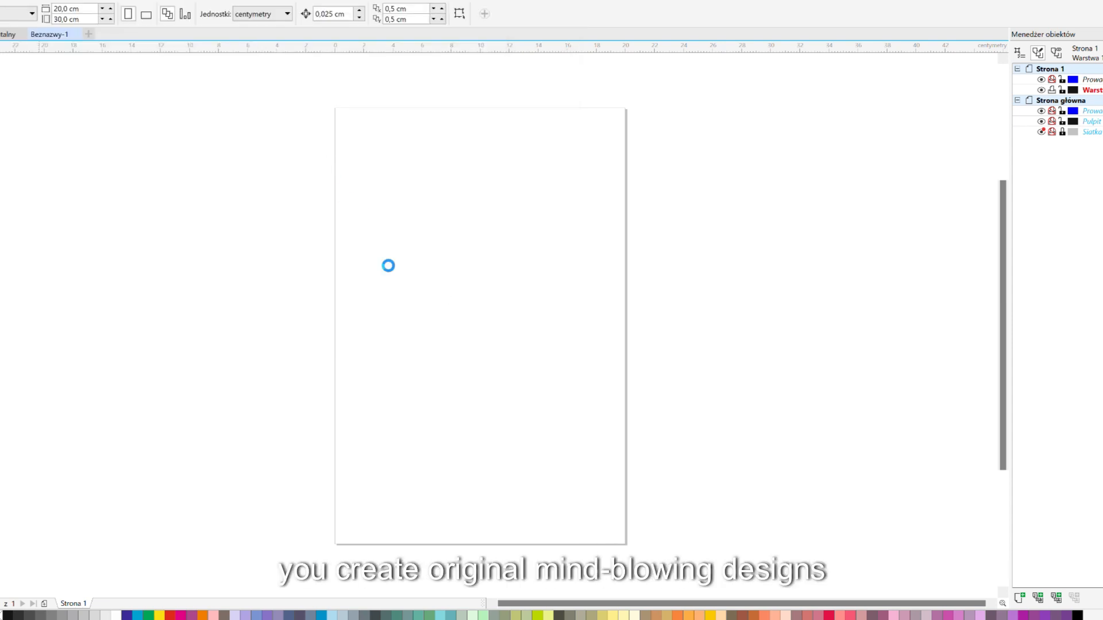
drag(326, 165, 497, 347)
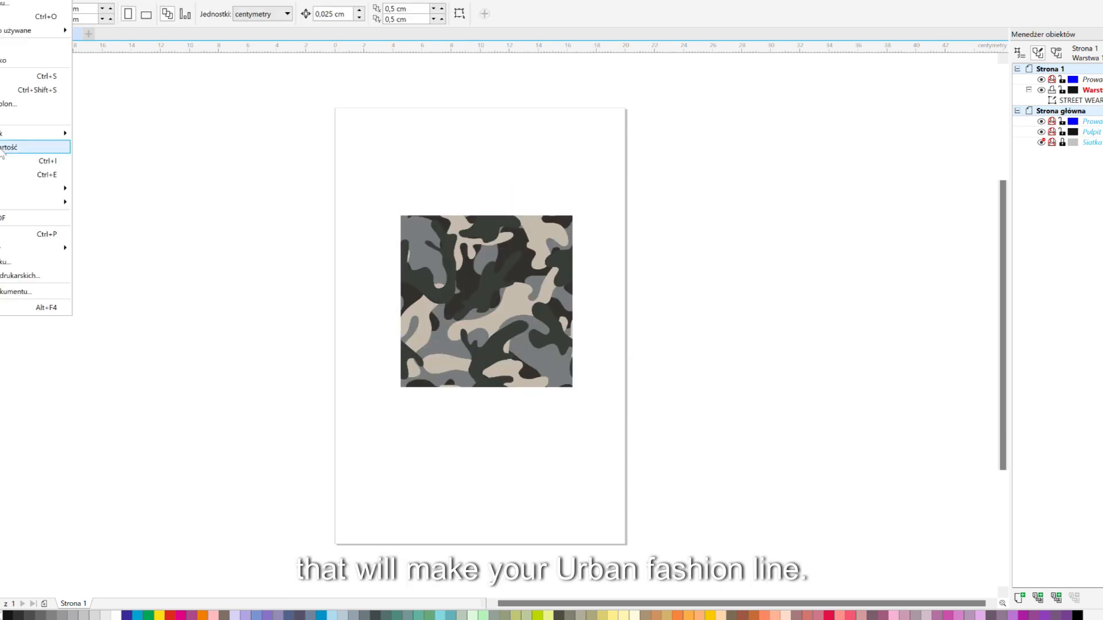
Step: Import the shield and crest images, Projekt bez nazwy (32) and Projekt bez nazwy (33), and place them beside the page
click(49, 93)
click(81, 97)
ctrl+click(88, 160)
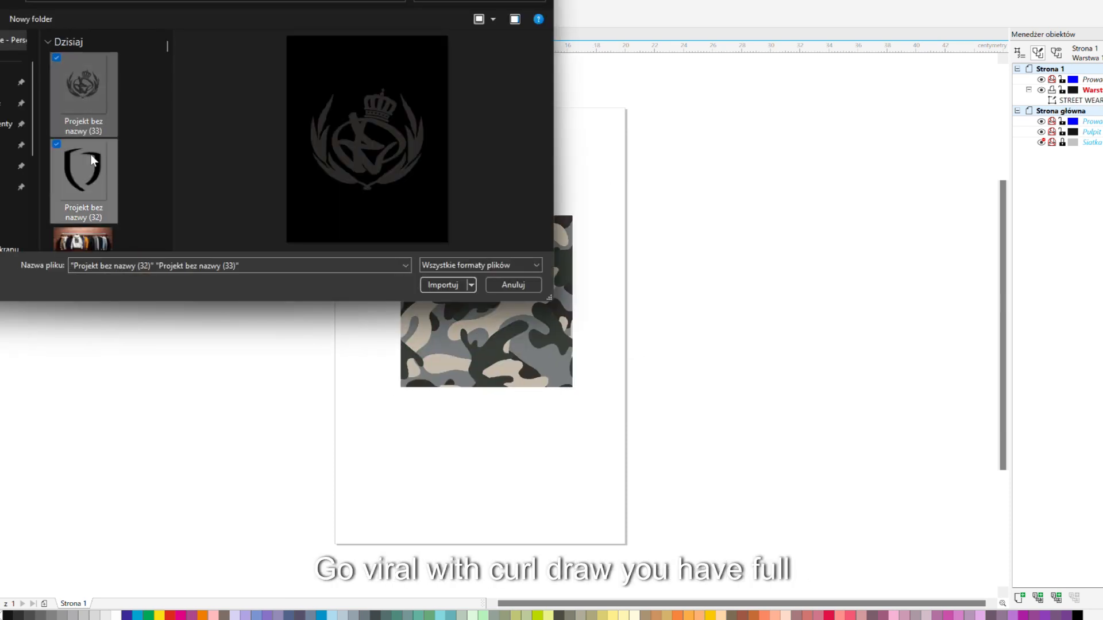
click(443, 285)
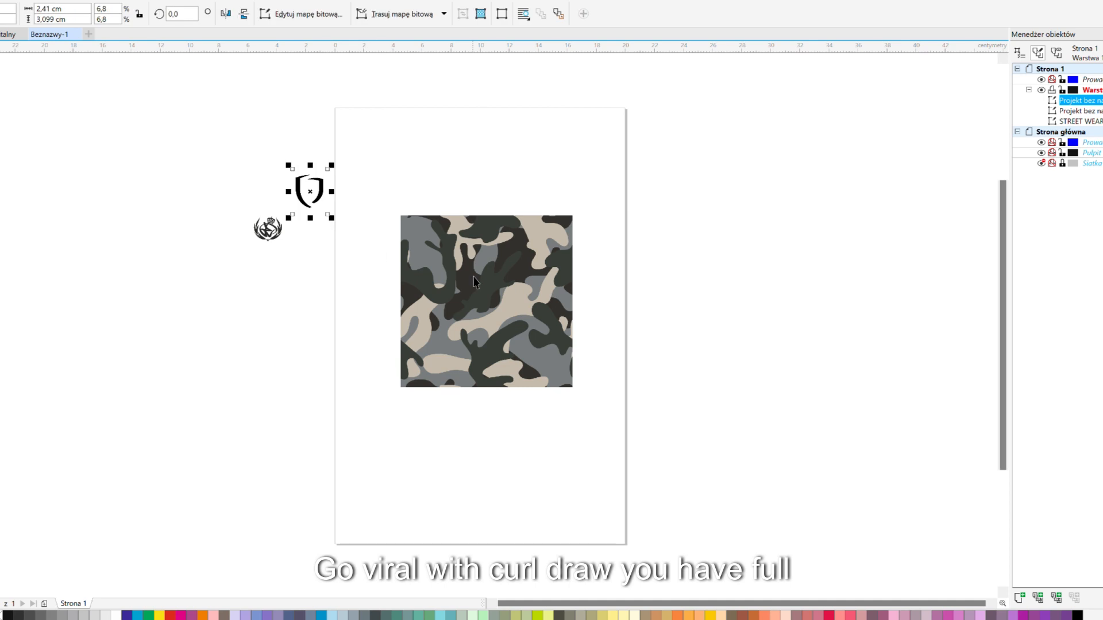
Step: Move the camouflage image aside, enlarge the shield and crest images together and position them on the page
drag(471, 288, 687, 301)
drag(207, 143, 252, 185)
drag(331, 258, 711, 421)
drag(443, 247, 526, 263)
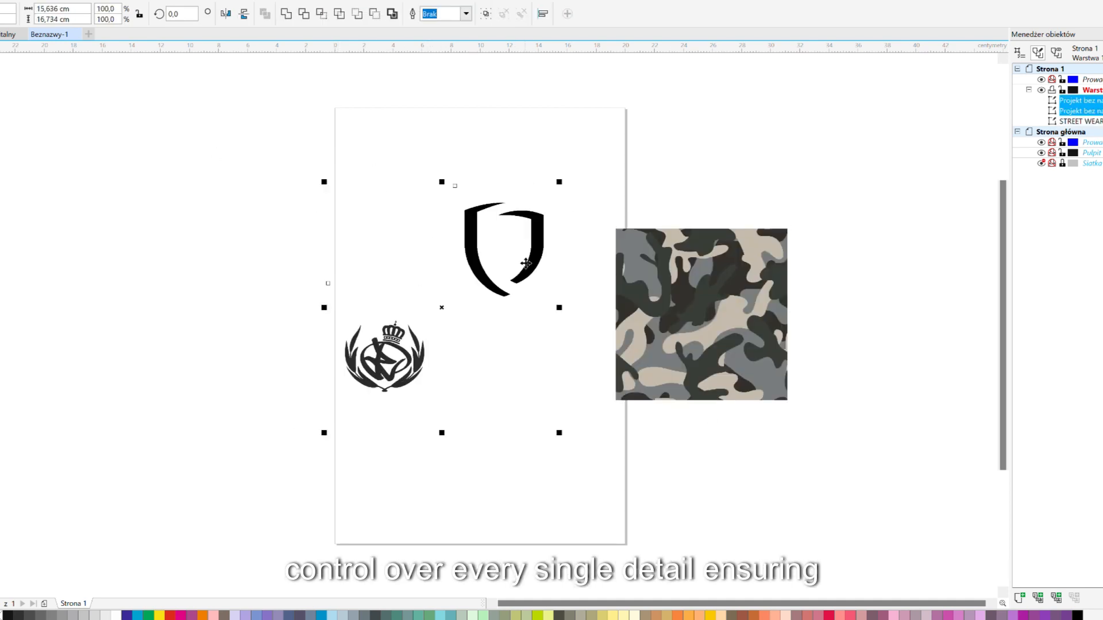
Step: Convert the shield bitmap to vectors with an outline trace as line art, and move the traced shield down
scroll(352, 428, up, 2)
right_click(592, 221)
mouse_move(661, 279)
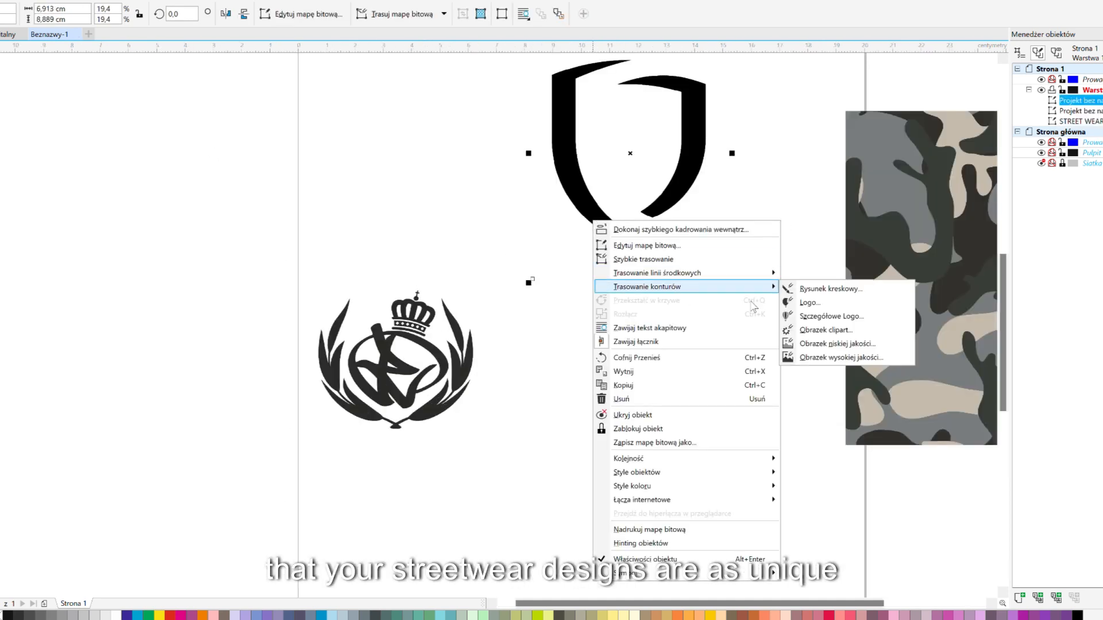
click(801, 290)
click(295, 185)
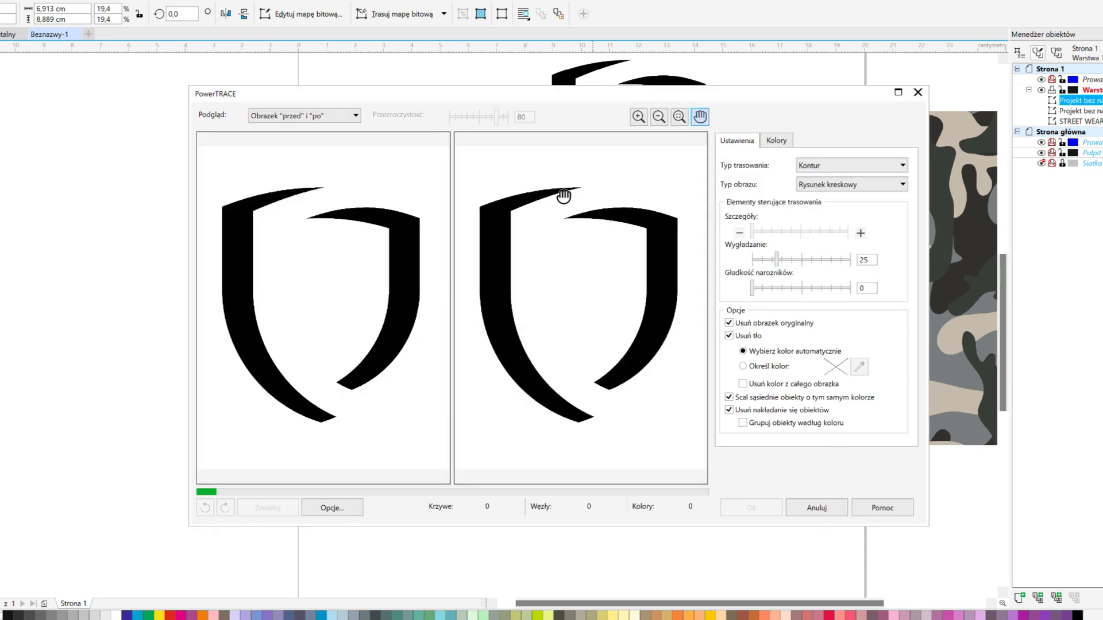
click(752, 507)
drag(660, 186, 695, 329)
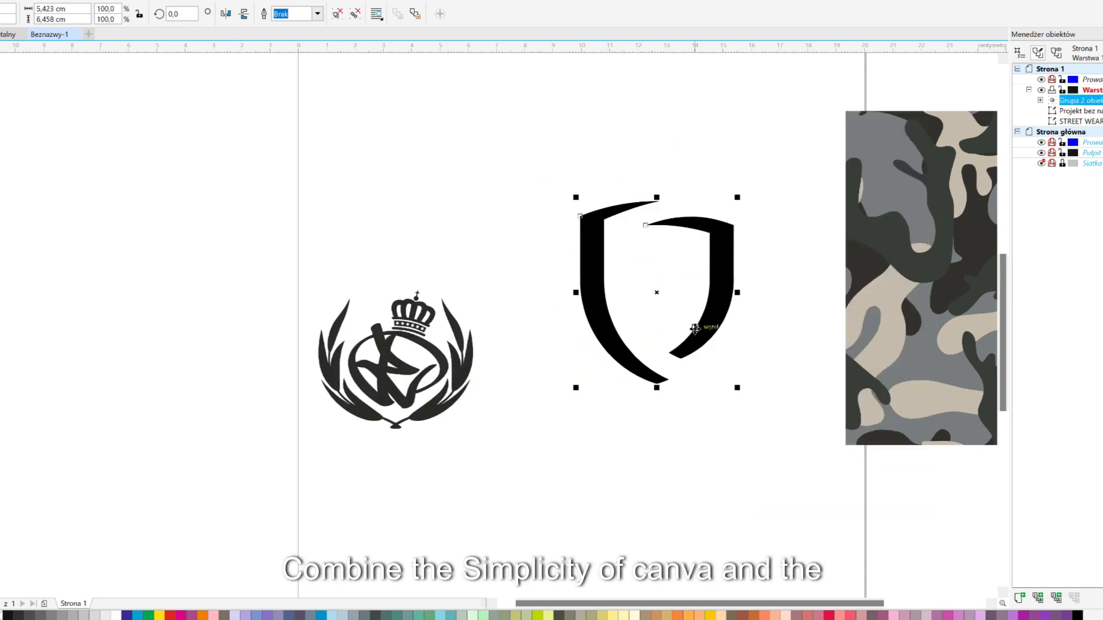
Step: Convert the crown-and-laurel crest bitmap to vectors with an outline trace as line art
click(459, 367)
right_click(454, 374)
mouse_move(574, 78)
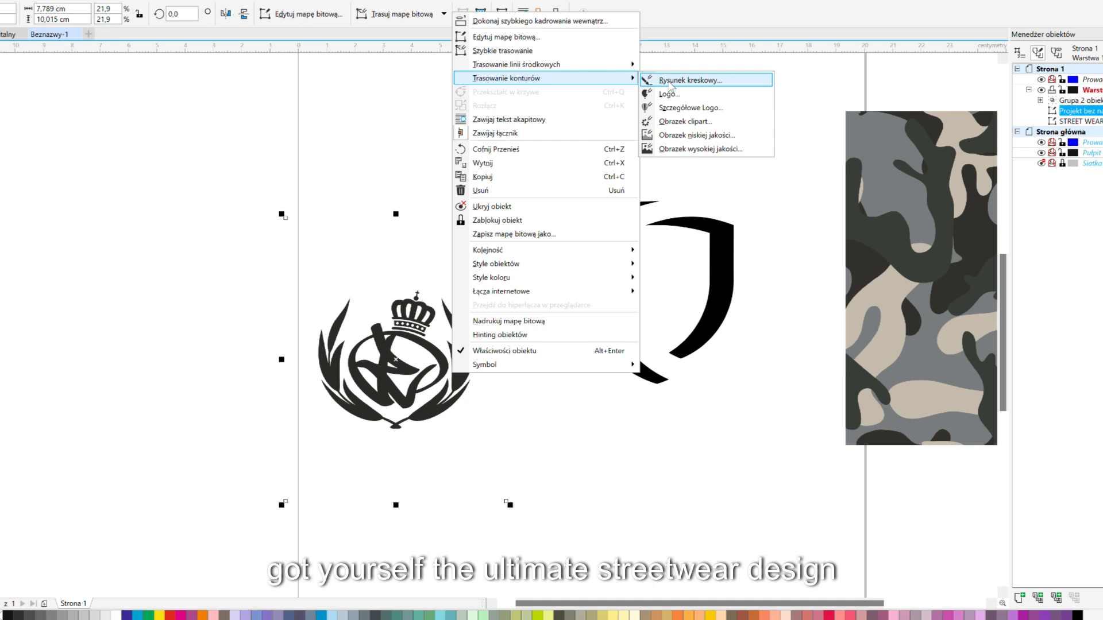
click(671, 82)
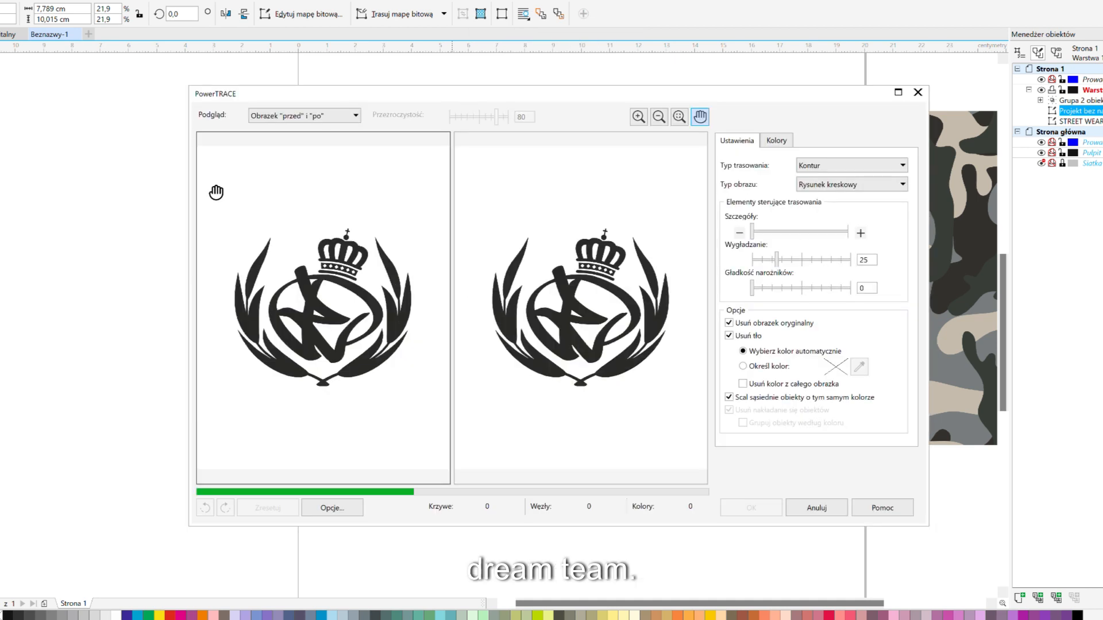
click(752, 507)
scroll(398, 330, down, 2)
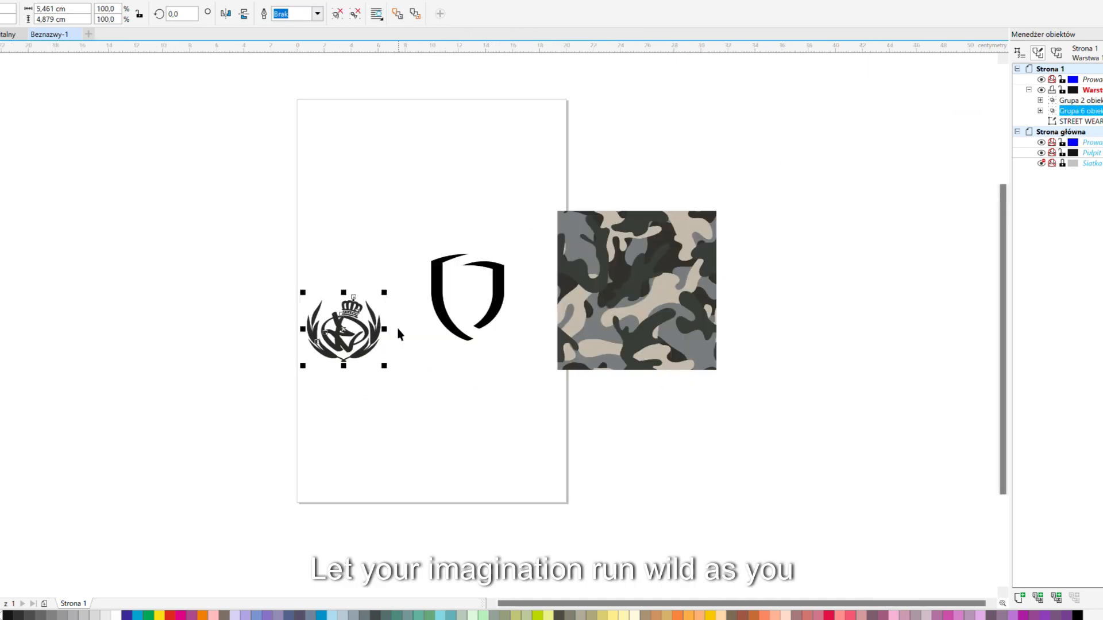
Step: Enlarge the crest to about 15.1 cm wide and the shield to about 10.3 by 12.3 cm, placing them side by side
drag(471, 234, 514, 179)
drag(411, 278, 298, 300)
click(497, 268)
drag(509, 249, 574, 170)
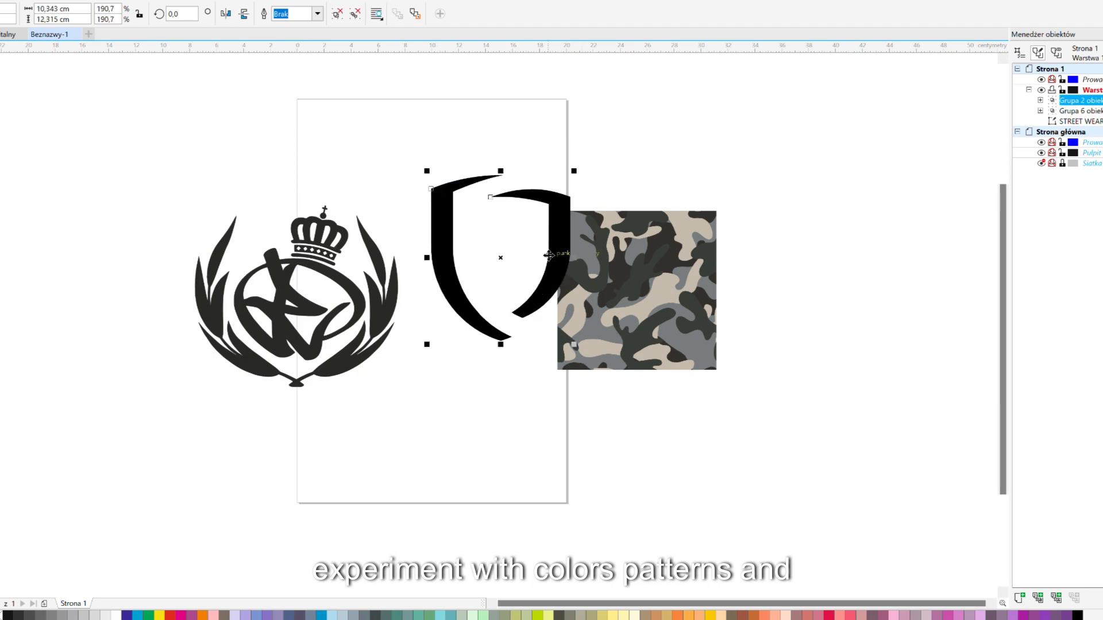
drag(553, 254, 528, 308)
Step: Resize the camouflage image to about 13.4 cm square and fit it over the shield shape
click(597, 310)
drag(718, 209, 864, 63)
drag(695, 269, 455, 374)
drag(649, 163, 499, 311)
drag(424, 417, 484, 348)
drag(476, 403, 475, 406)
drag(479, 413, 481, 409)
click(527, 397)
drag(558, 244, 574, 228)
drag(551, 305, 543, 319)
Step: Duplicate the camouflage image and place one copy beside the page
key(ctrl+c)
drag(565, 241, 756, 256)
key(ctrl+v)
Step: Clip the camouflage image lying over the shield inside the crest shape
click(128, 1)
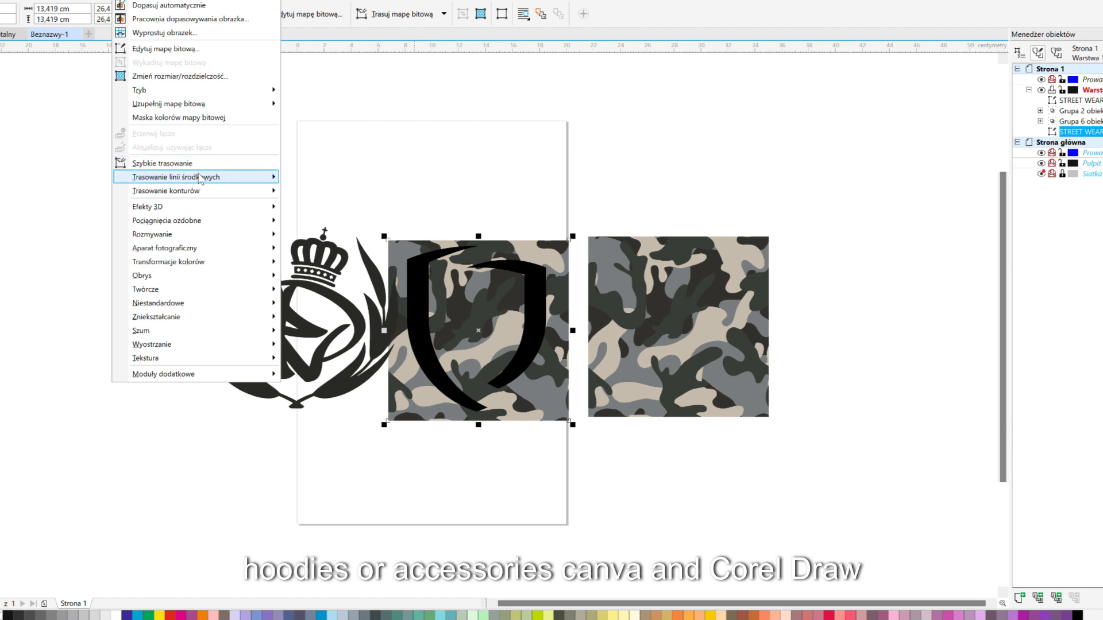
click(180, 76)
click(522, 386)
right_click(545, 381)
click(581, 31)
click(335, 385)
Step: Edit the crest's clipped contents, moving and enlarging the camouflage to cover the whole crest, and finish editing
right_click(381, 340)
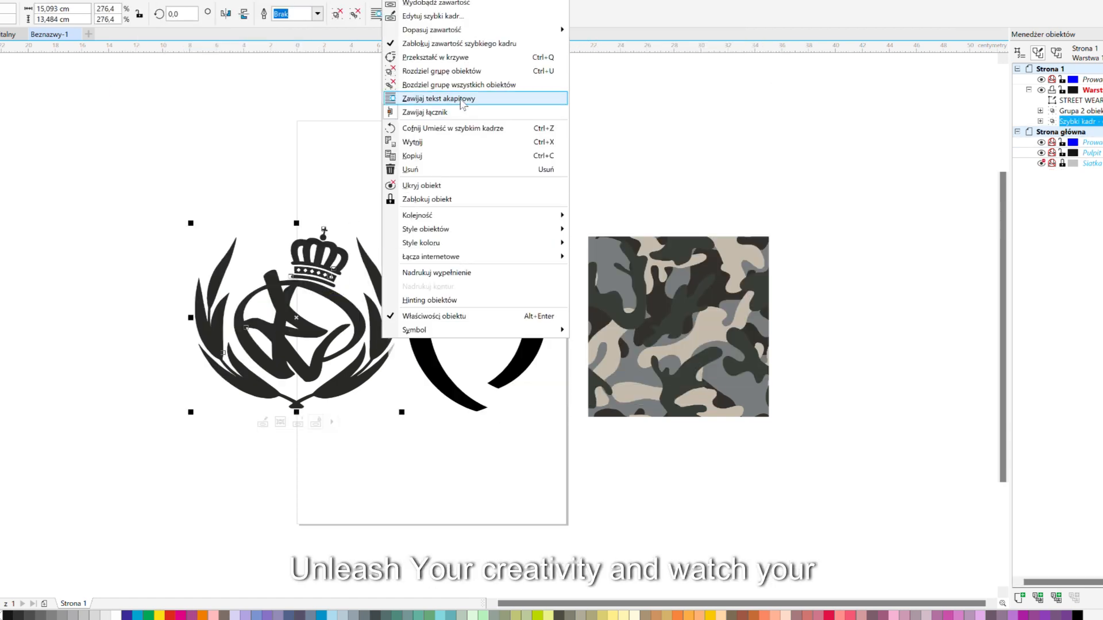
click(434, 20)
drag(460, 342, 263, 320)
drag(374, 396, 413, 430)
right_click(295, 275)
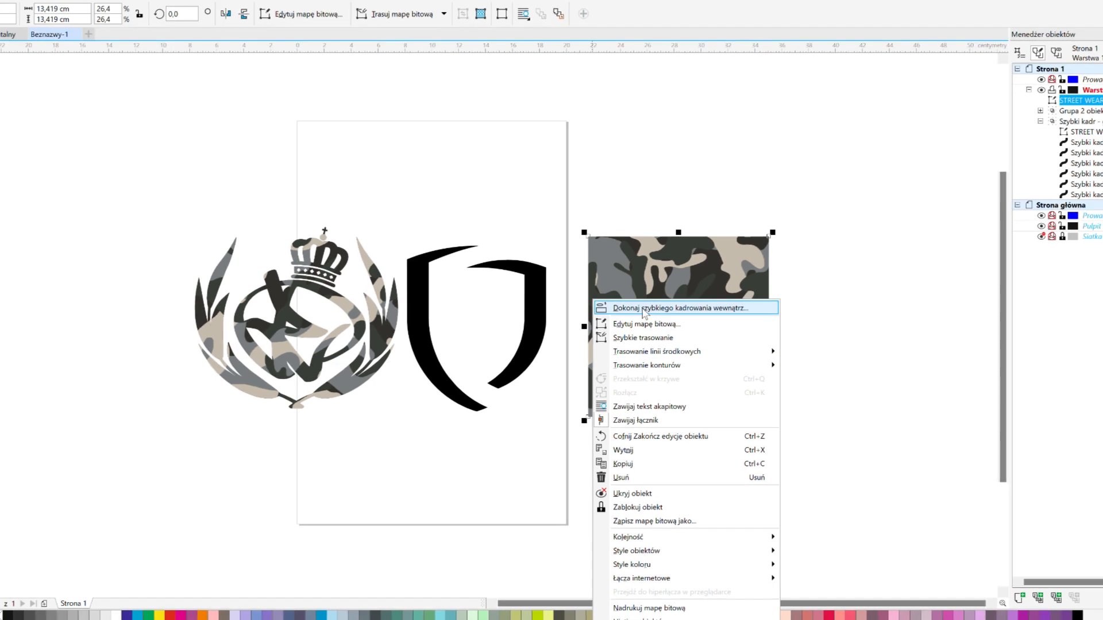
Step: Clip the second camouflage image inside the shield shape
click(609, 305)
click(535, 310)
click(432, 332)
Step: Enlarge the camouflage shield on the page and fit the crest inside it at about 10.35 by 9.25 cm
drag(554, 240, 603, 137)
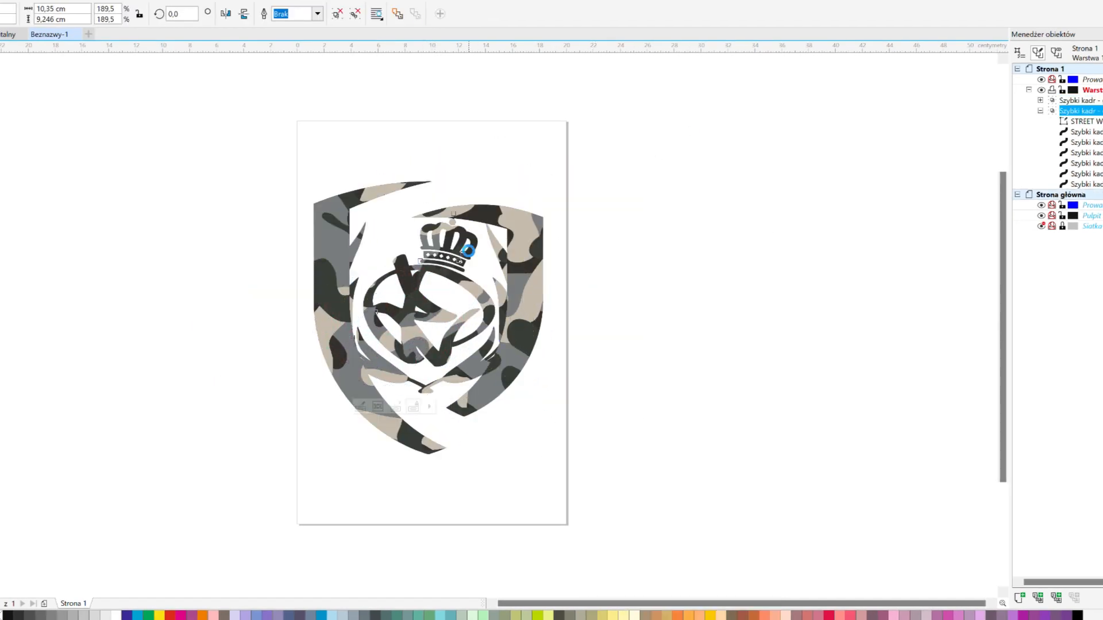
drag(393, 332, 427, 303)
click(637, 419)
click(424, 334)
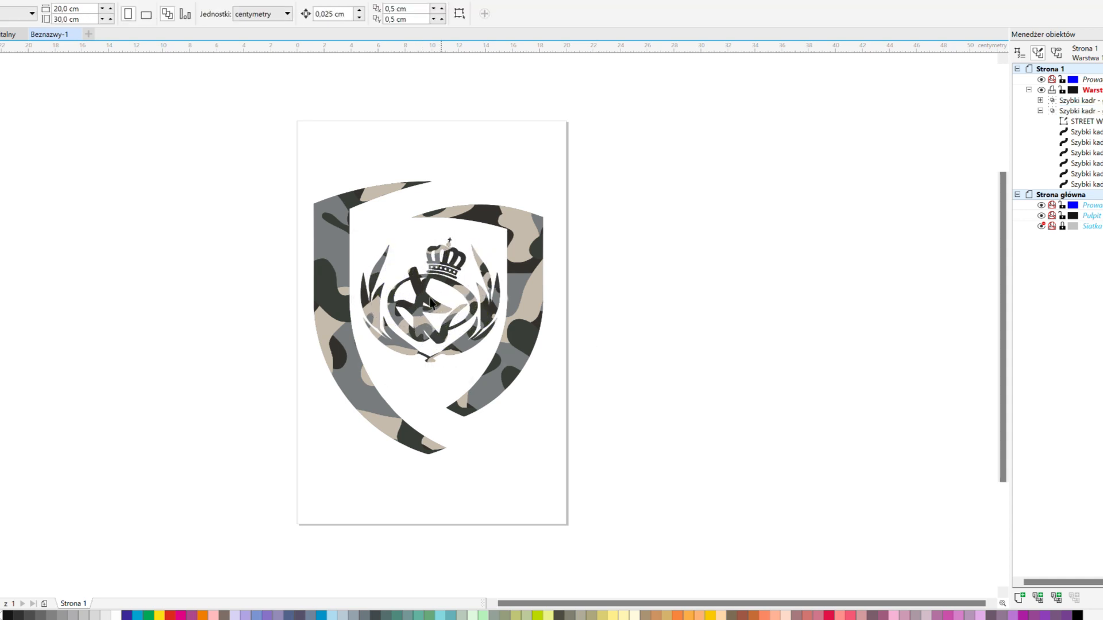
Step: Select the shield and crest, centre them on the page and adjust the crest's position inside the shield
drag(297, 140, 620, 527)
key(p)
click(621, 527)
drag(432, 327, 432, 307)
click(620, 384)
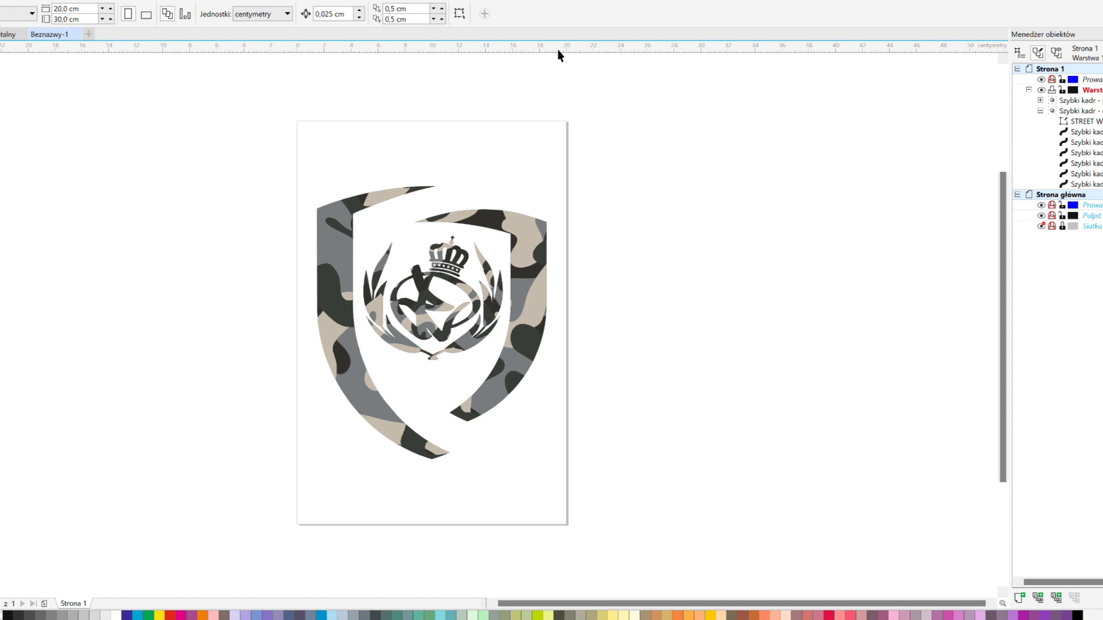
Step: Group the shield and crest and try a red outward contour with a 0.254 cm offset around the group
key(ctrl+a)
key(ctrl+g)
click(23, 261)
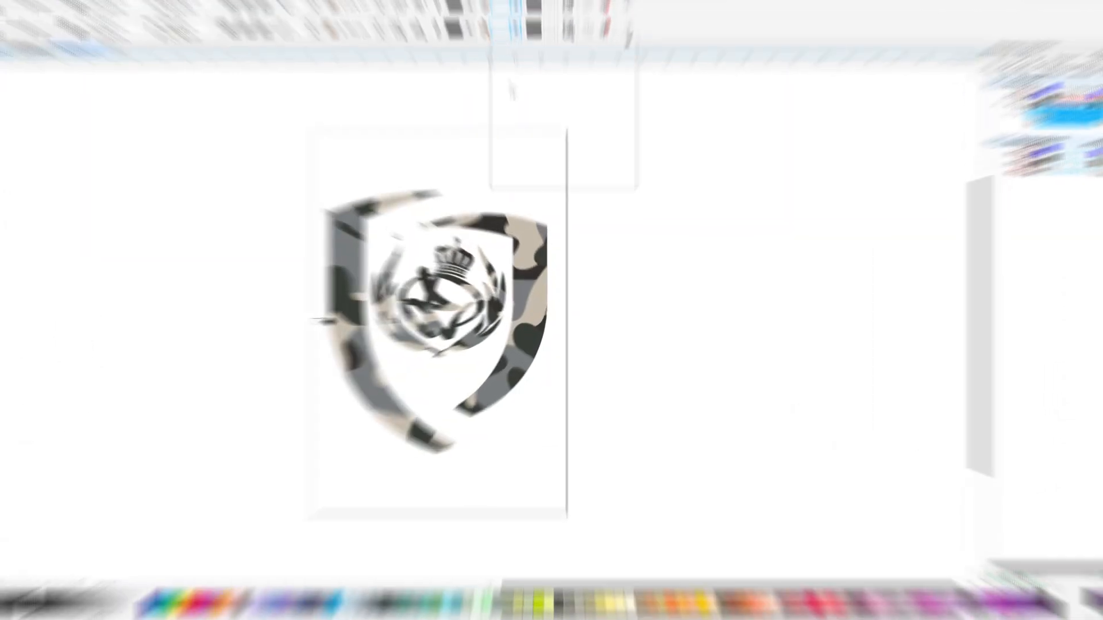
drag(514, 122, 571, 79)
click(368, 18)
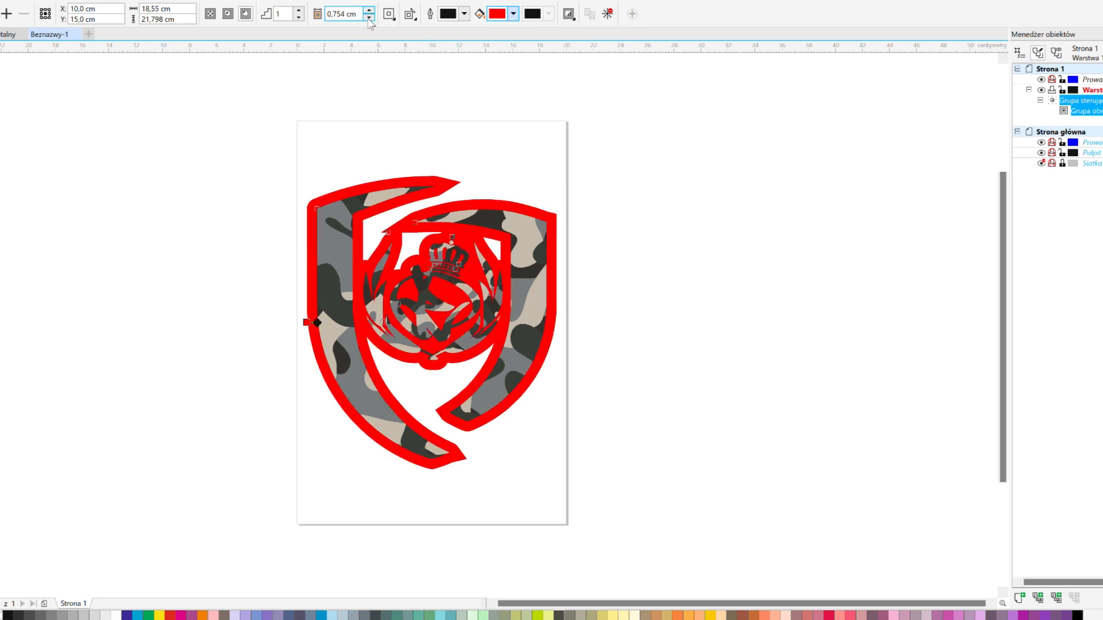
click(368, 18)
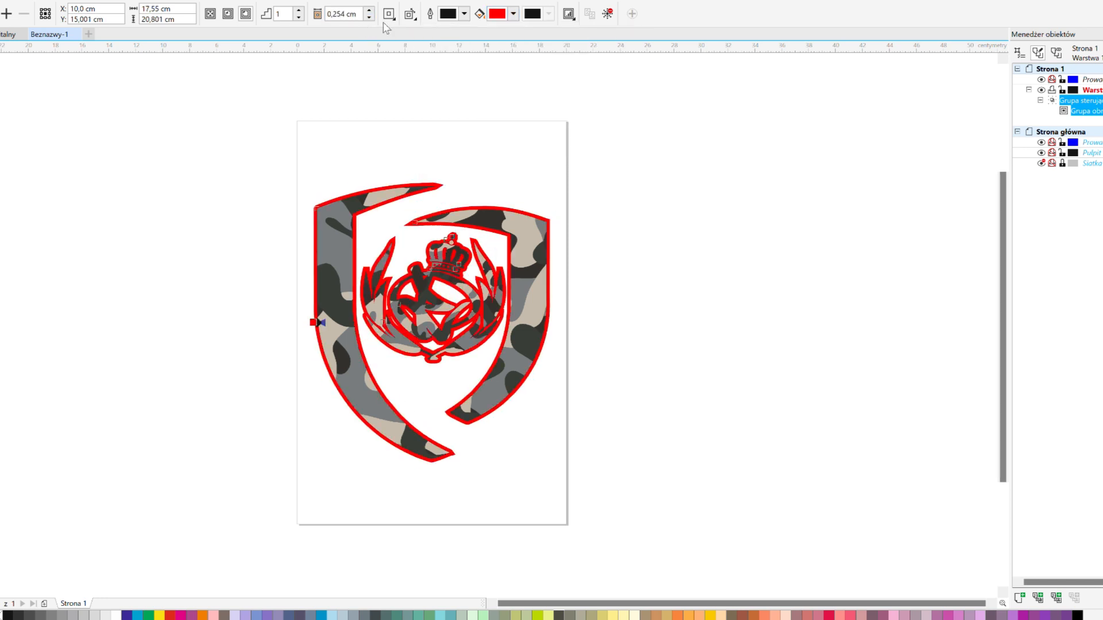
Step: Clear the contour from the grouped design and ungroup the shield and crest
click(607, 13)
right_click(505, 227)
click(536, 258)
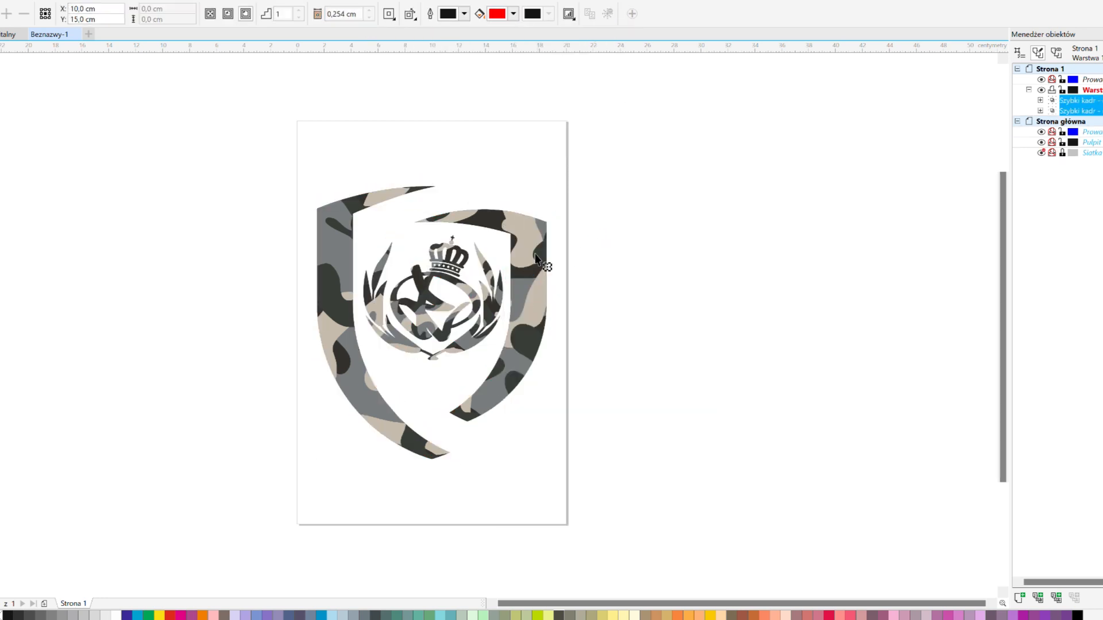
Step: Apply a one-step outward contour with a 0.254 cm offset to the shield alone and fill it white
click(369, 10)
click(369, 18)
click(513, 13)
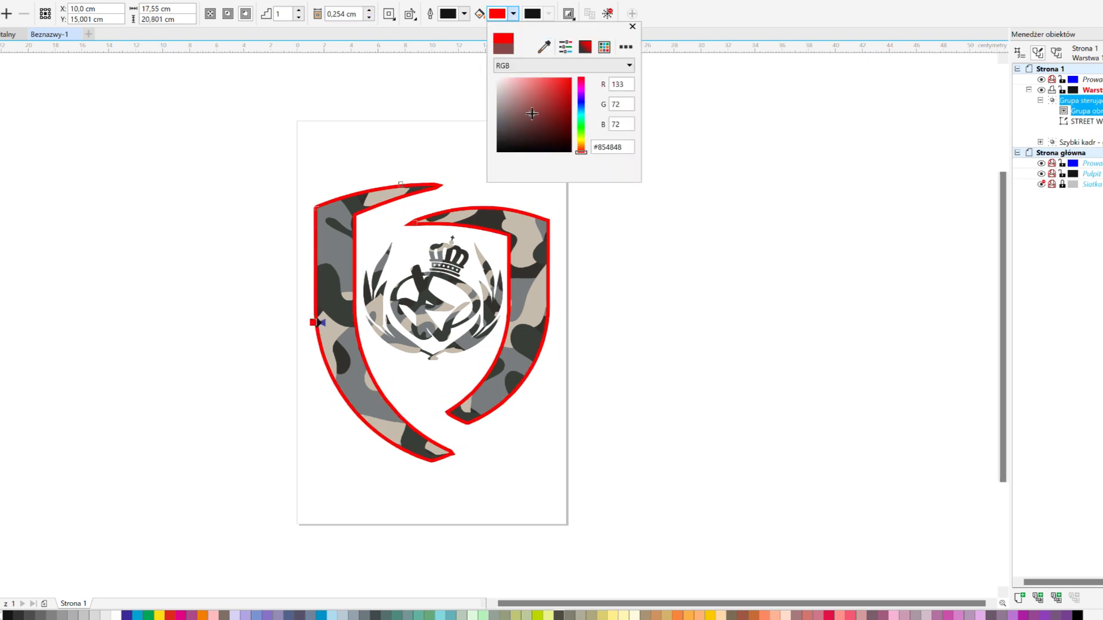
click(431, 79)
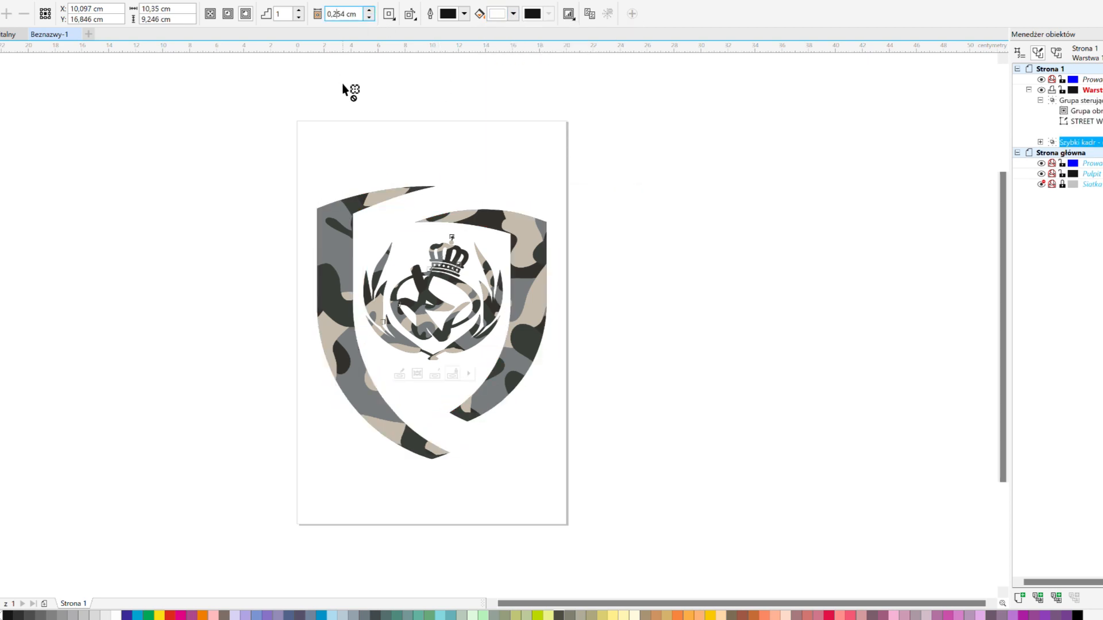
Step: Apply a one-step outward contour with a 0.154 cm offset to the crest and fill it white
click(368, 18)
click(513, 14)
drag(527, 118, 605, 37)
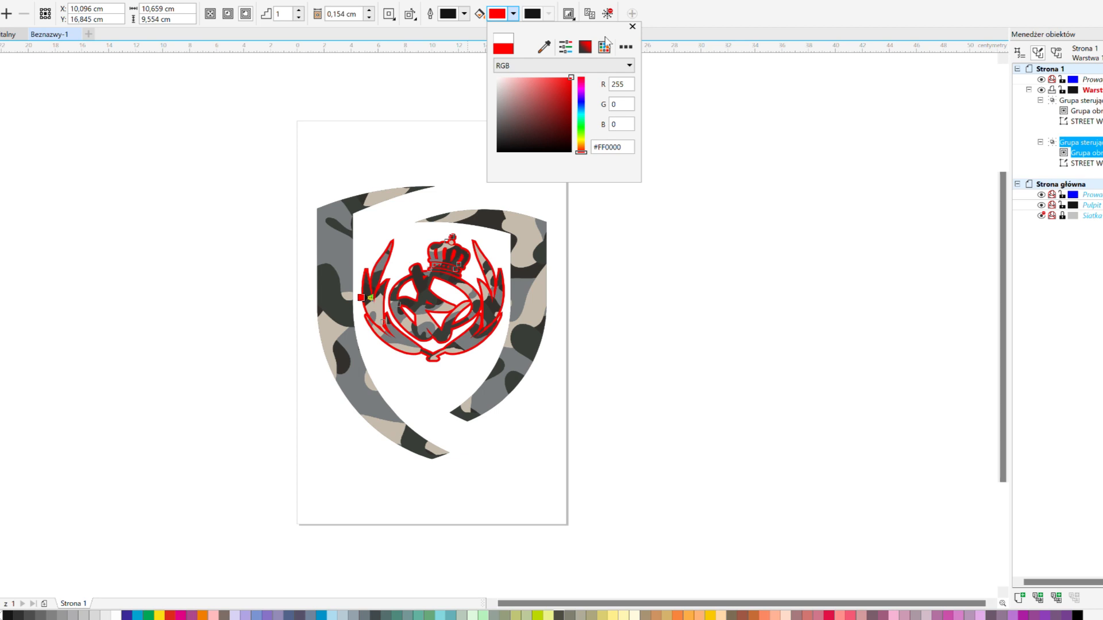
drag(461, 52, 461, 53)
click(407, 75)
Step: Switch to Canva, bring the white-outlined camouflage shield onto the black T-shirt page and move it upward
click(36, 174)
double_click(81, 103)
click(583, 313)
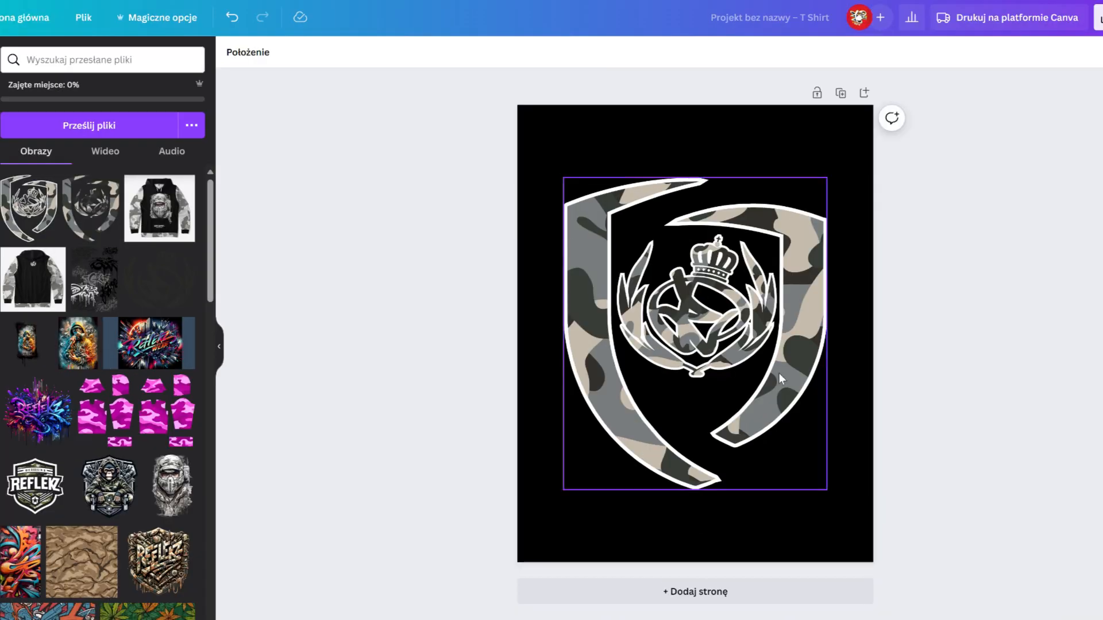
drag(780, 380, 779, 342)
click(987, 389)
click(92, 207)
drag(686, 343, 686, 308)
key(Delete)
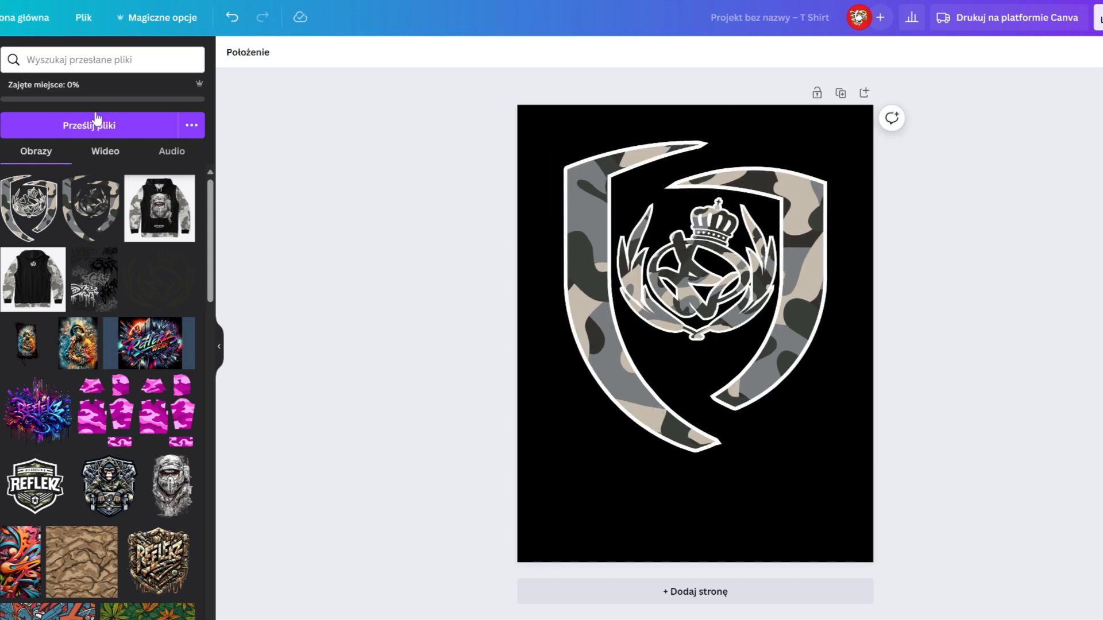
Step: Search the graphics for "fire ball" and add the glowing golden ring to the page
click(1, 108)
double_click(46, 60)
text(fire ball)
key(Return)
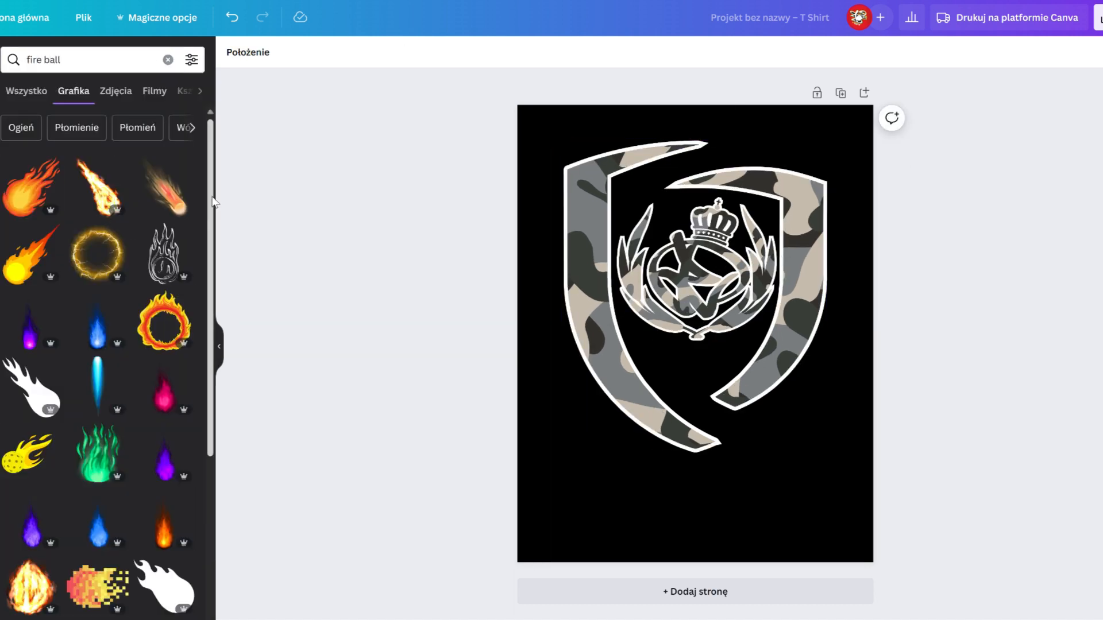
click(98, 253)
Step: Resize and centre the golden ring around the crest and send it to the back behind the shield
drag(833, 249, 836, 201)
drag(844, 140, 787, 196)
drag(744, 276, 766, 243)
right_click(766, 243)
mouse_move(871, 411)
click(1023, 482)
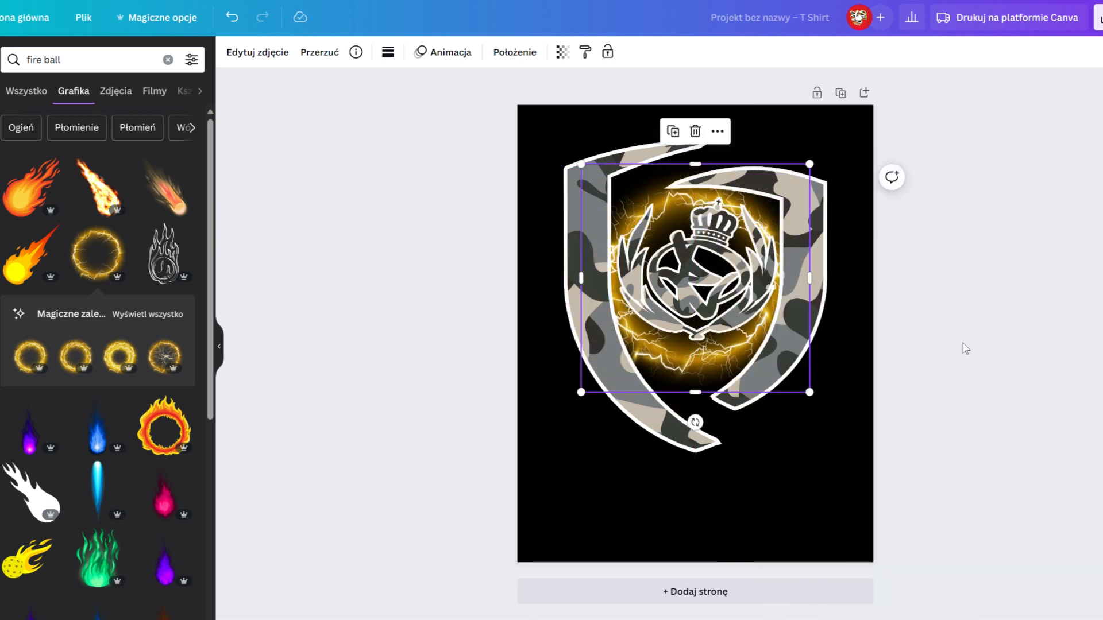
Step: Show the page's layers and select the golden ring layer
click(717, 338)
click(563, 52)
drag(563, 104, 866, 275)
right_click(758, 247)
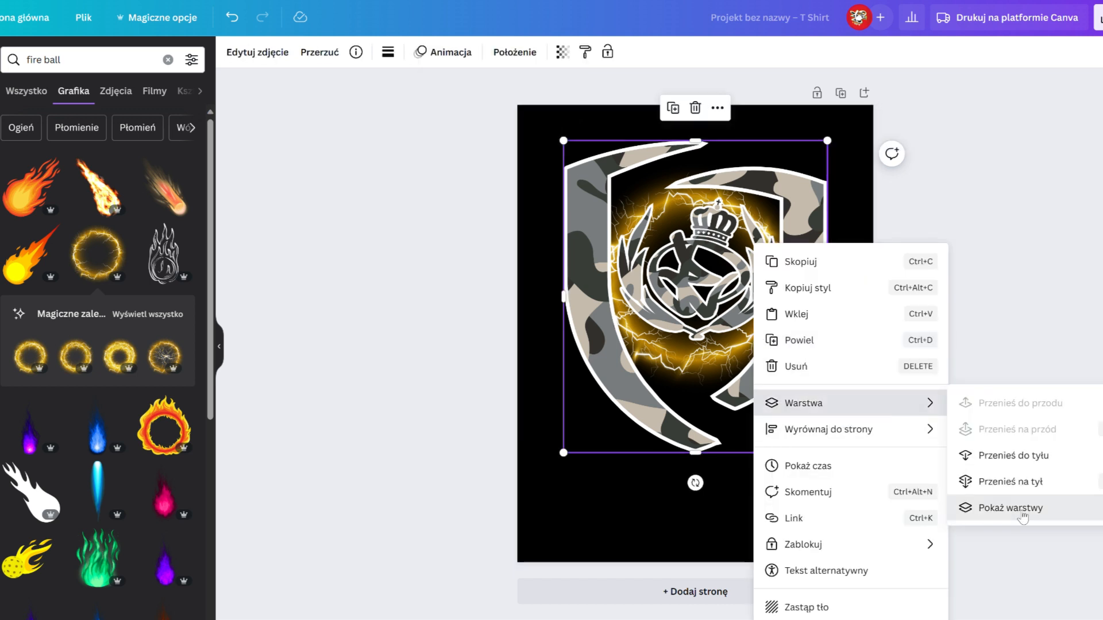
click(954, 506)
drag(563, 104, 534, 104)
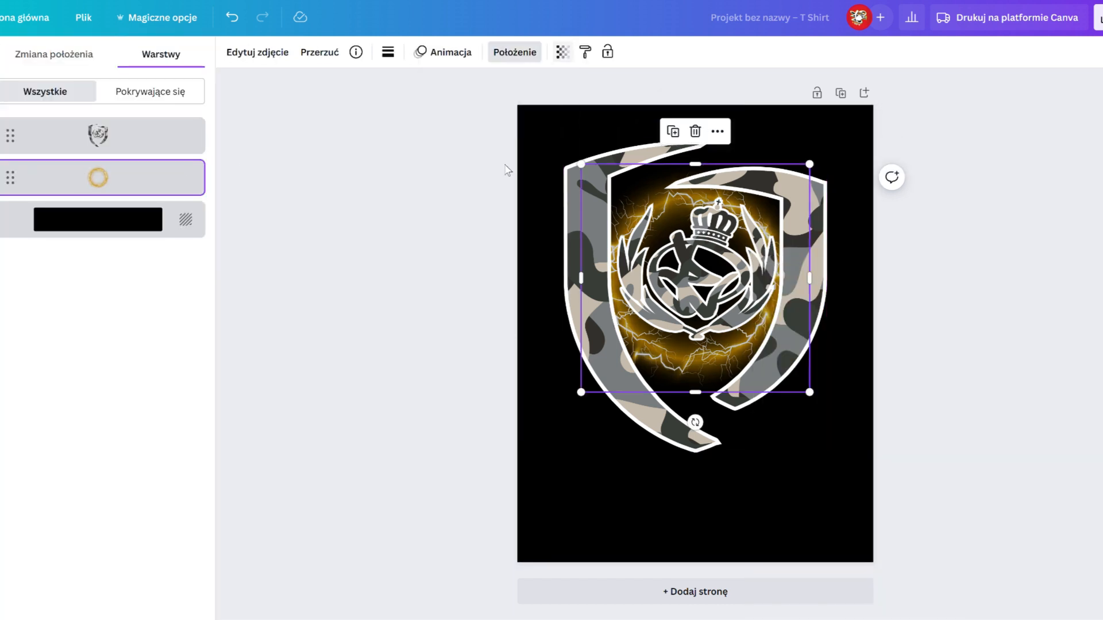
Step: Search the graphics for "ramki kreślone" and browse the results
click(526, 168)
text(ramki kreślone)
key(Return)
scroll(153, 374, down, 10)
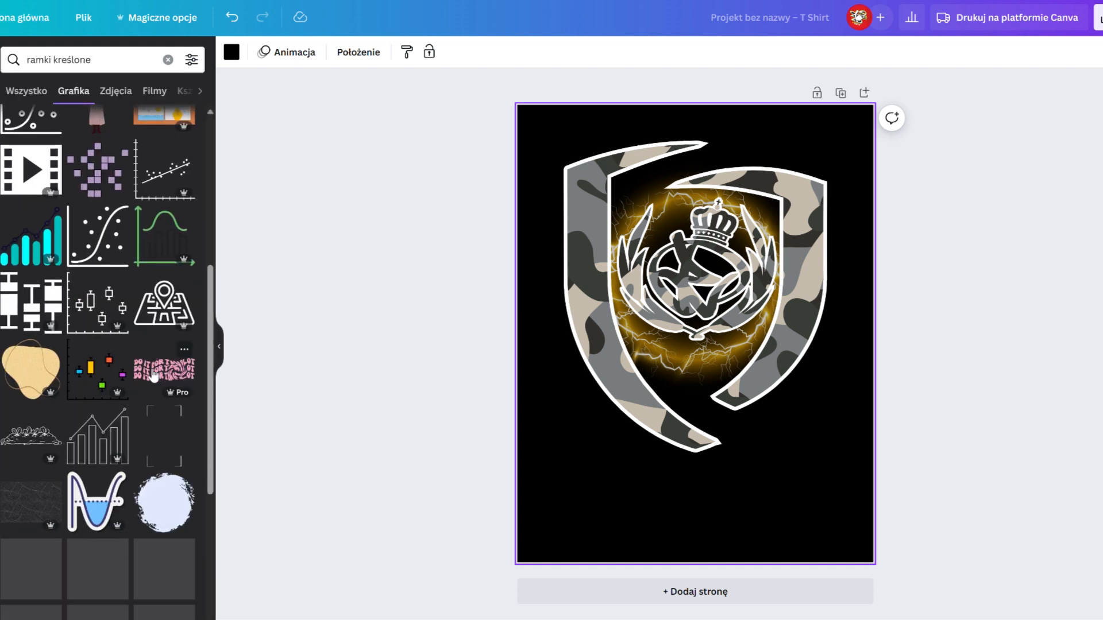
Step: Change the graphics search to "ramki rysowana" and browse the frames offered
click(111, 59)
key(BackSpace)
key(BackSpace)
text(rysowana)
key(Return)
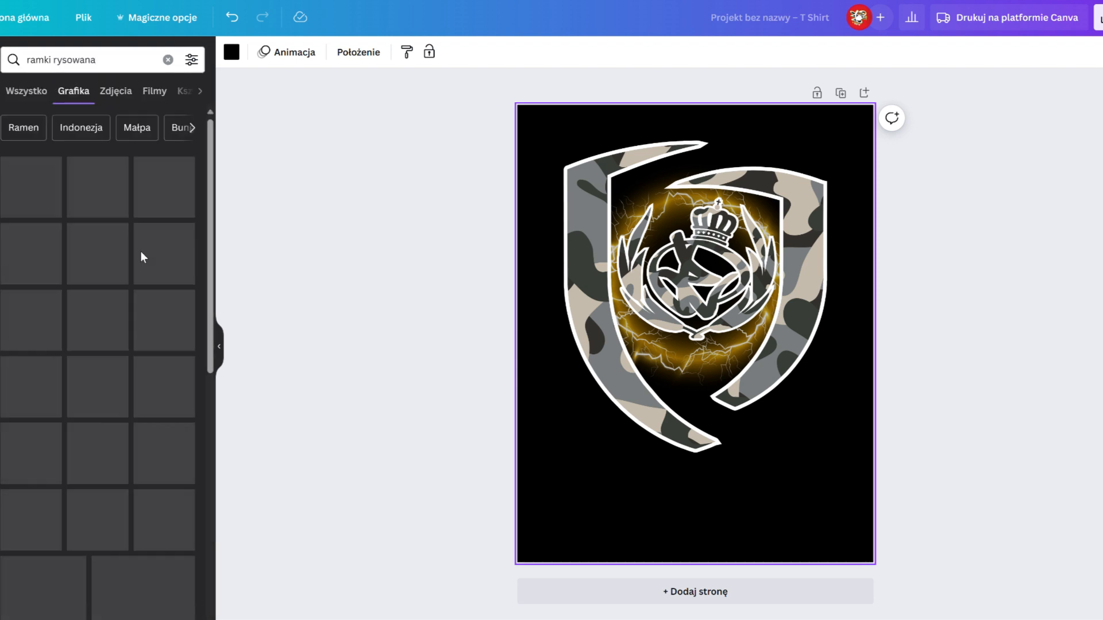
scroll(178, 493, down, 5)
scroll(178, 493, up, 5)
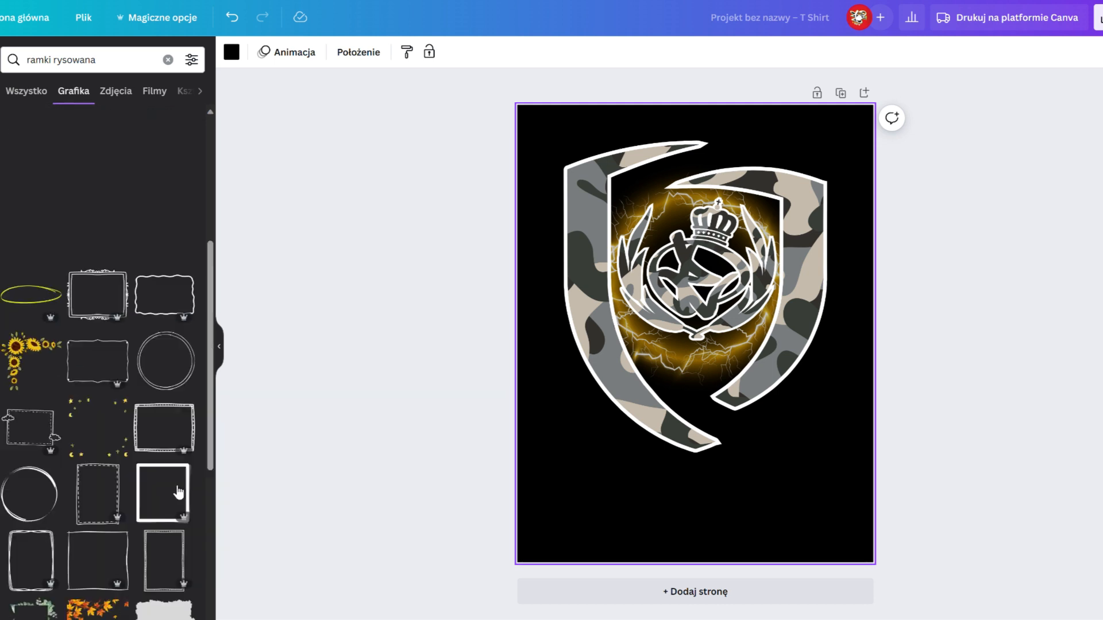
Step: Change the graphics search to "ramki graffiti"
double_click(53, 65)
text(graffiti)
key(Return)
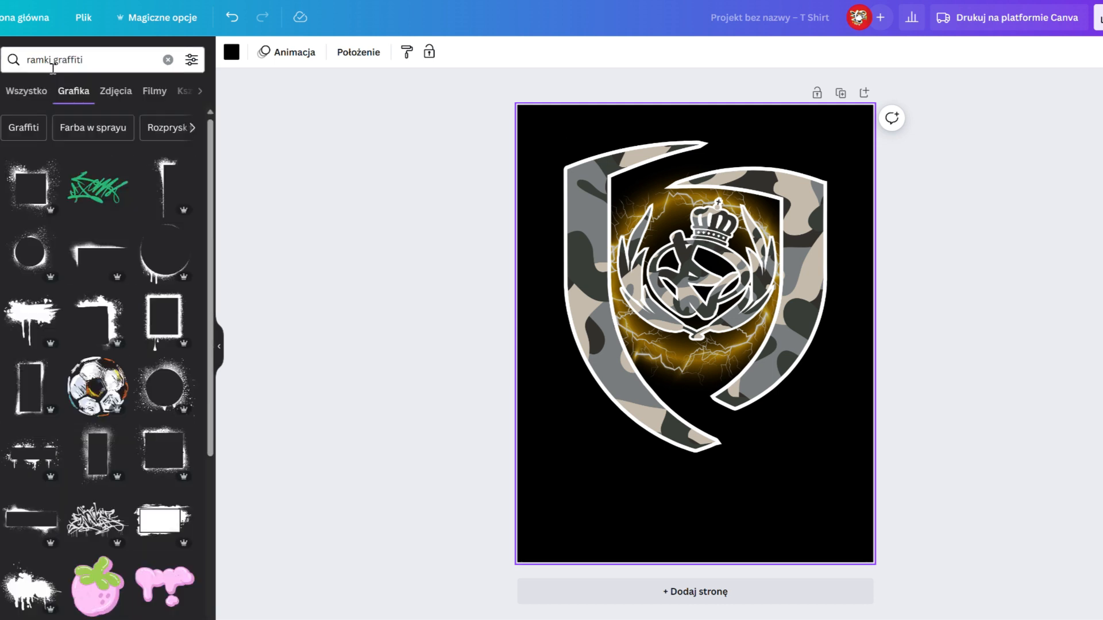
Step: Browse the graffiti frame graphics offered for the design
scroll(111, 339, down, 12)
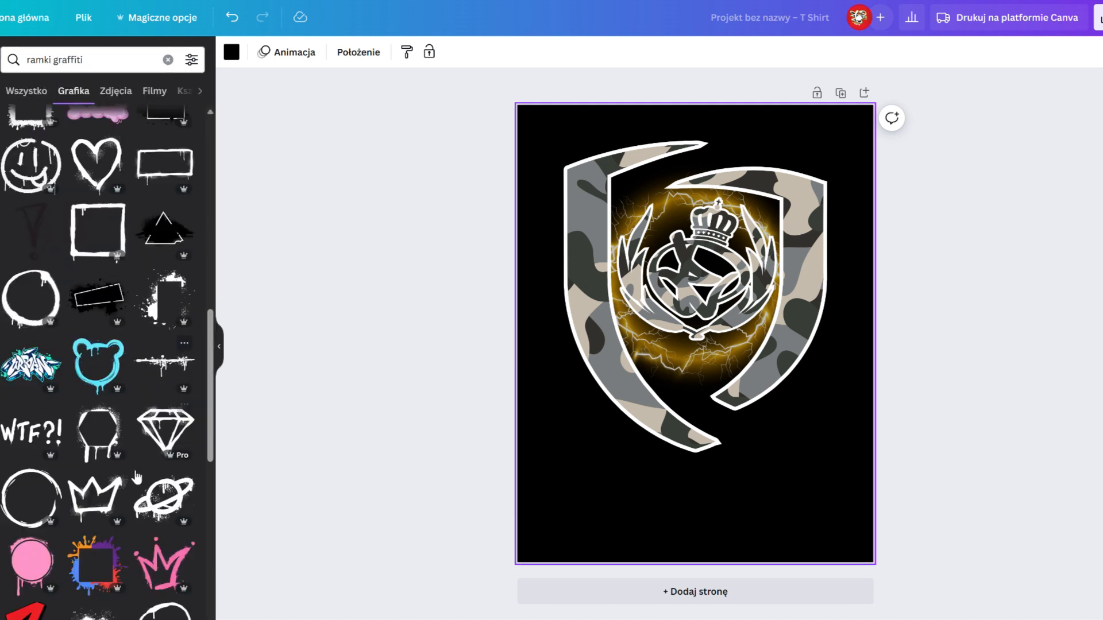
scroll(136, 476, down, 10)
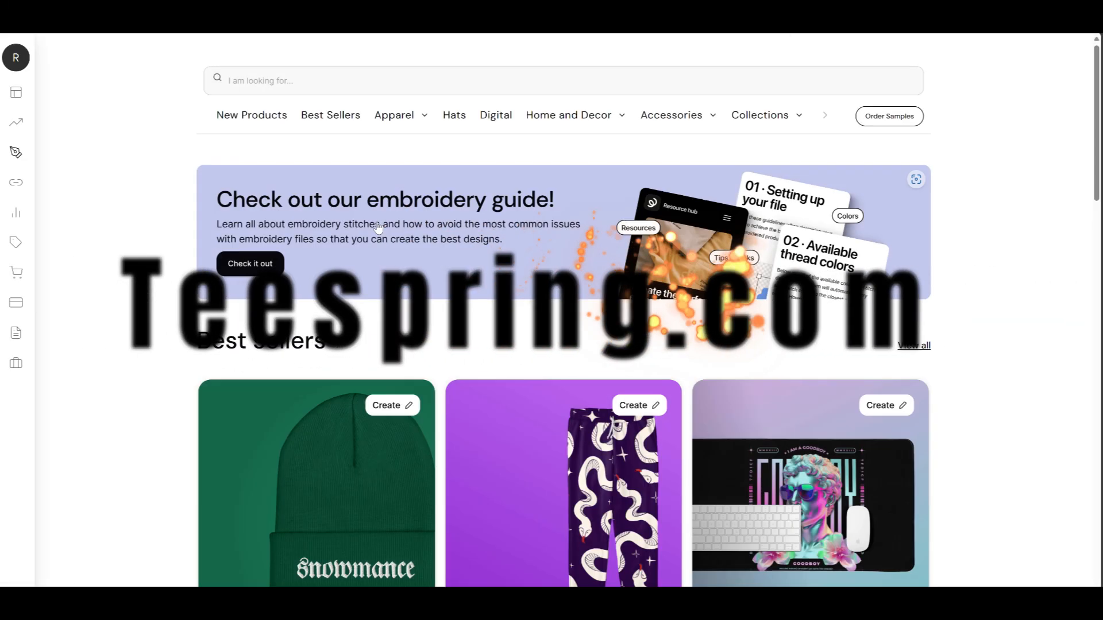
Step: Switch to Teespring and open the All-Over Print Unisex Hoodie from the apparel catalog for designing
mouse_move(400, 115)
click(517, 283)
scroll(298, 372, down, 2)
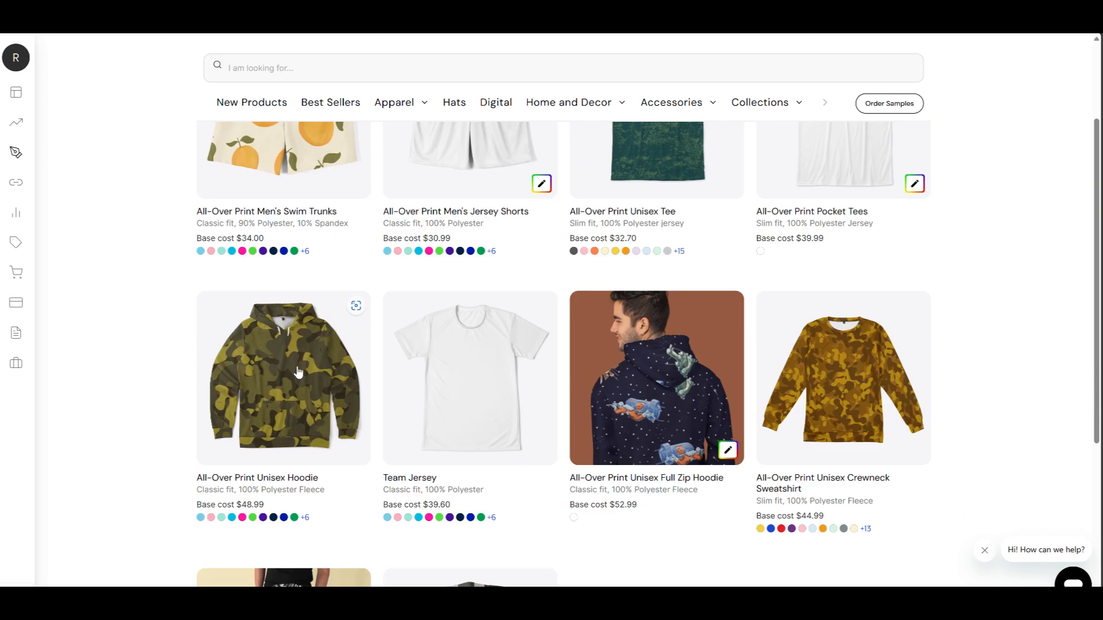
click(298, 373)
Step: Upload the shield design "Projekt bez nazwy (34)" and place it on the hoodie's front at about 11.74" x 15.09"
click(103, 147)
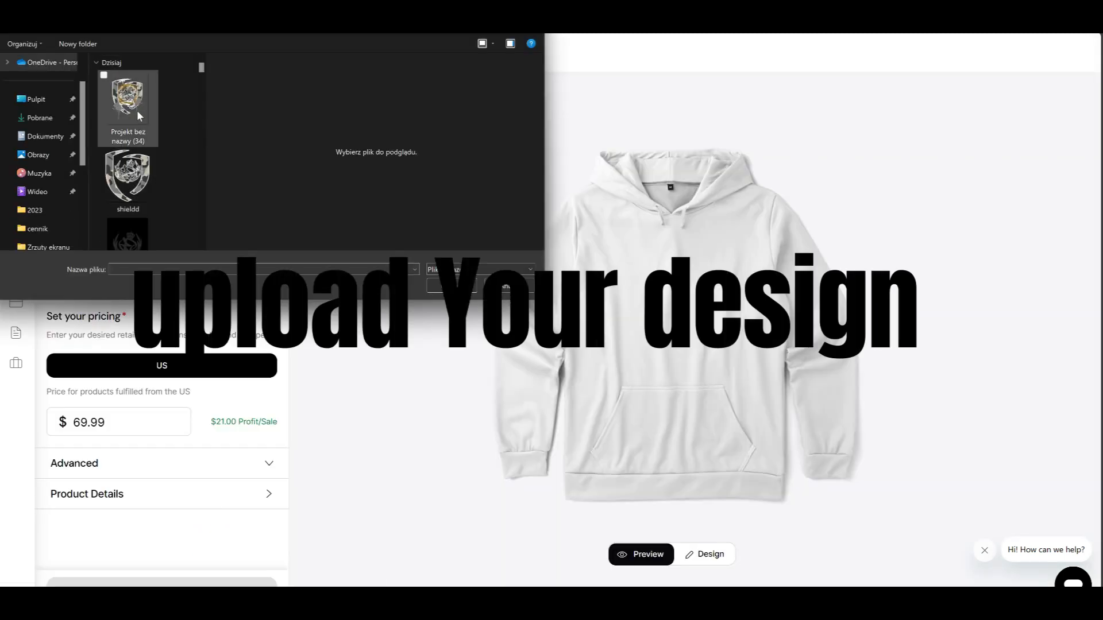
double_click(142, 109)
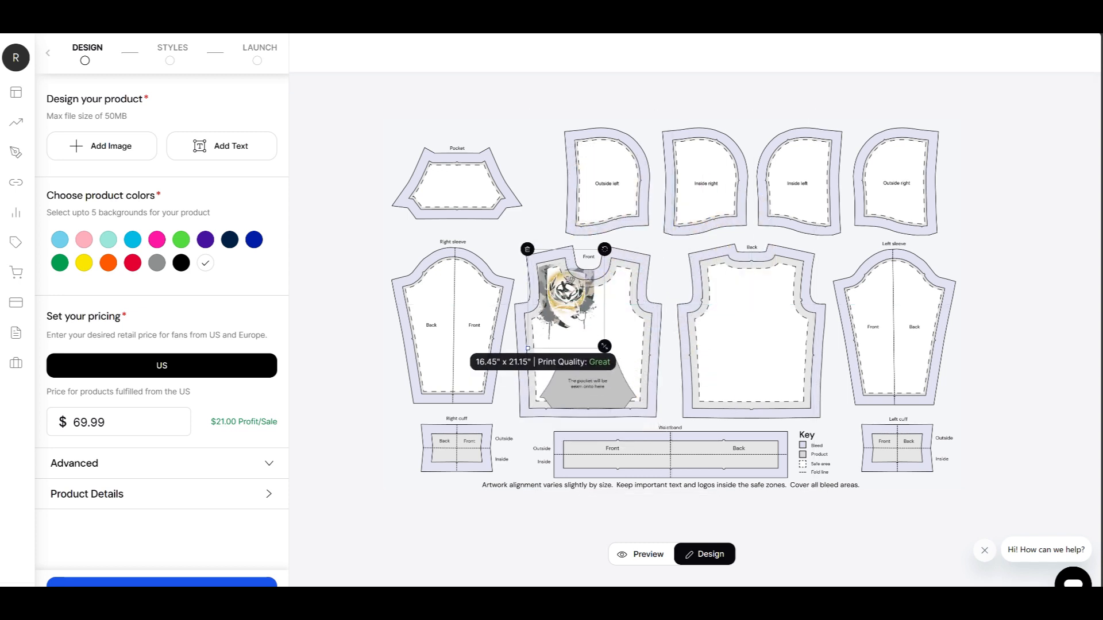
drag(619, 363, 614, 356)
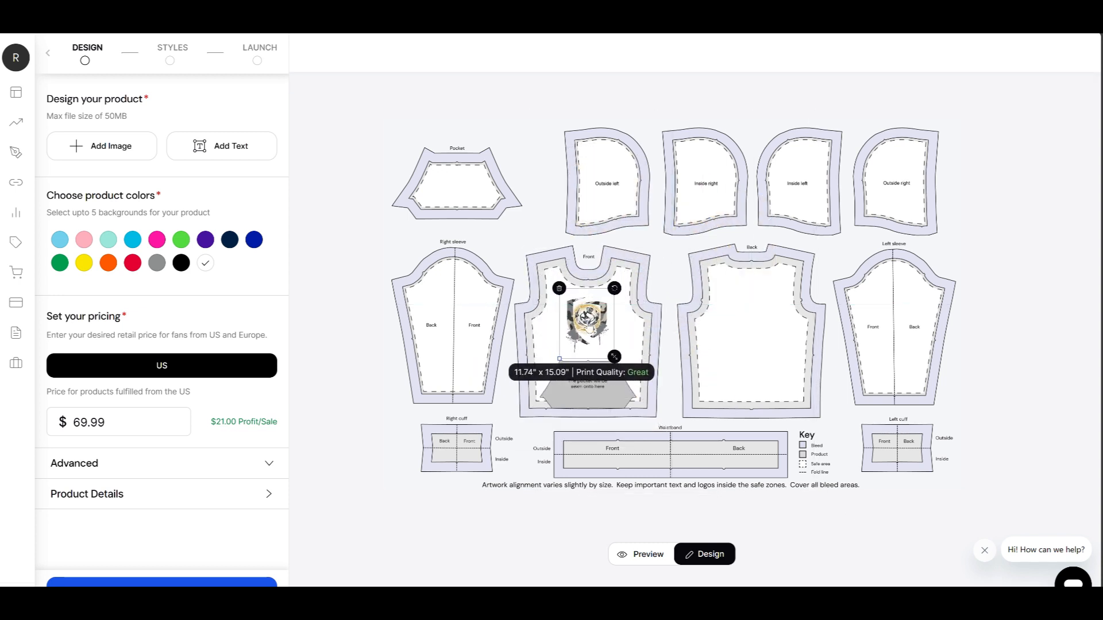
Step: Change the hoodie's product color to black and enlarge the front shield artwork to about 14.21" x 18.27"
click(649, 554)
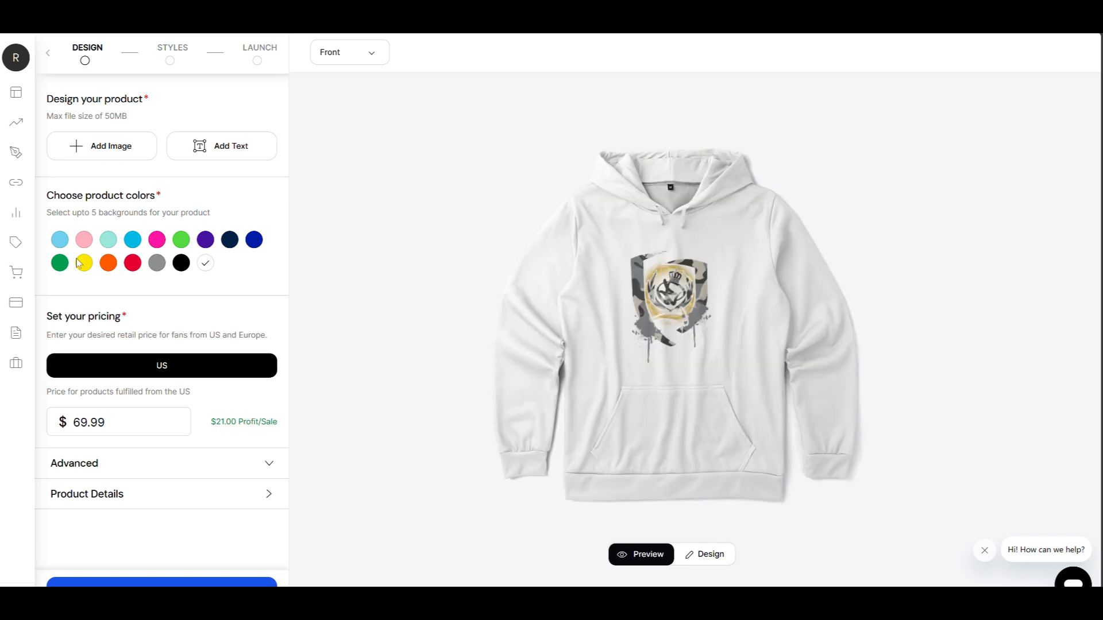
click(157, 263)
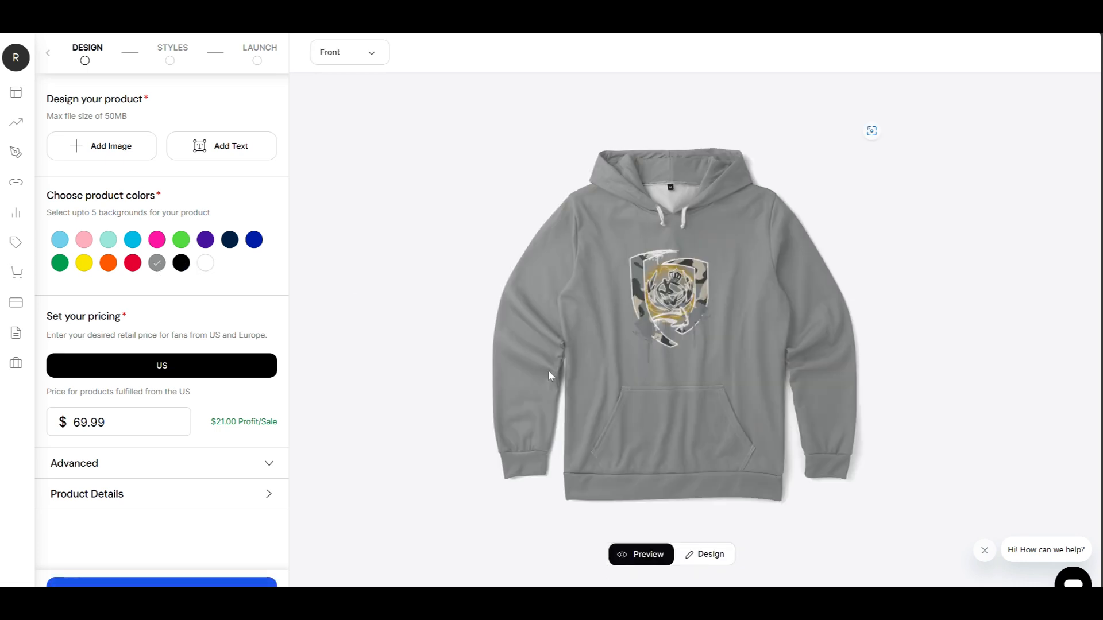
click(181, 263)
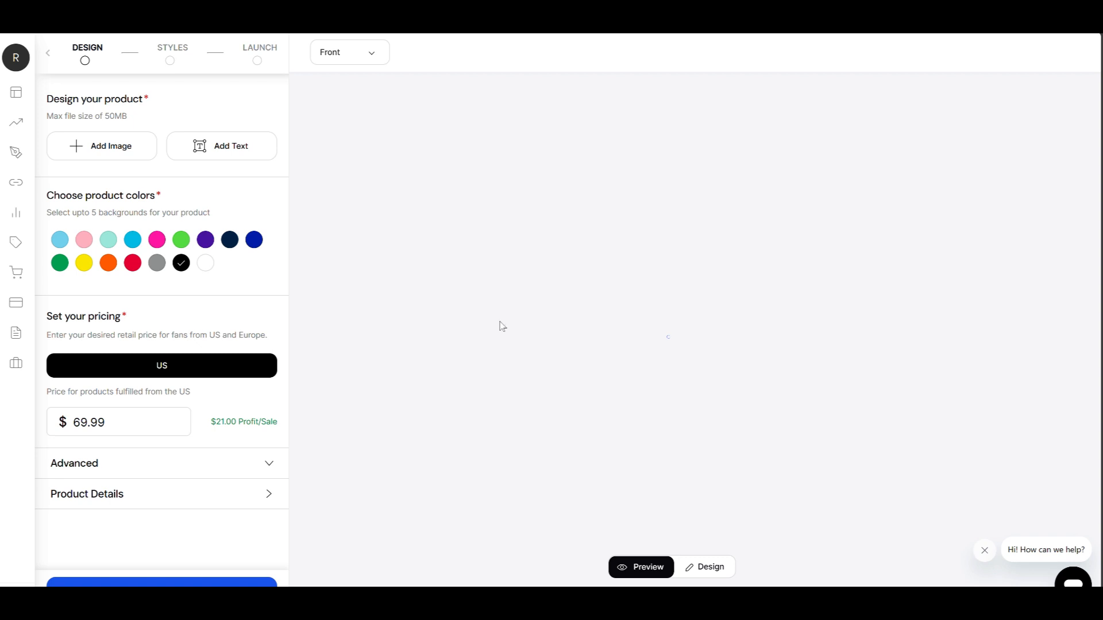
click(711, 555)
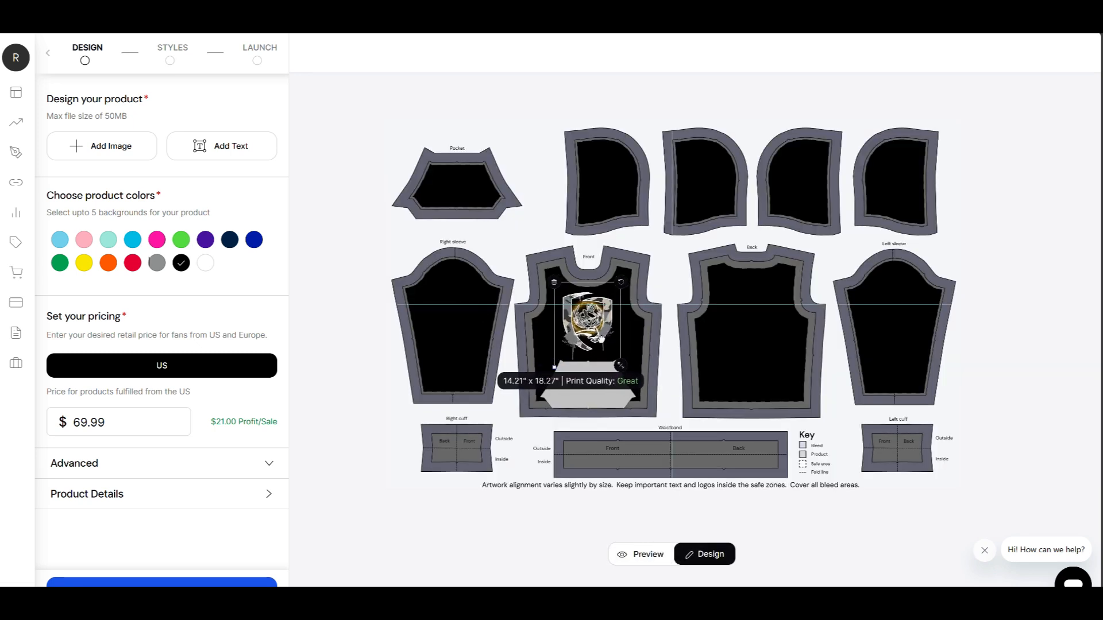
Step: Upload the camouflage image "Projekt bez nazwy (7)" and cover the right sleeve with it at about 36.04" x 36.04"
click(151, 155)
scroll(199, 246, down, 4)
scroll(199, 246, down, 10)
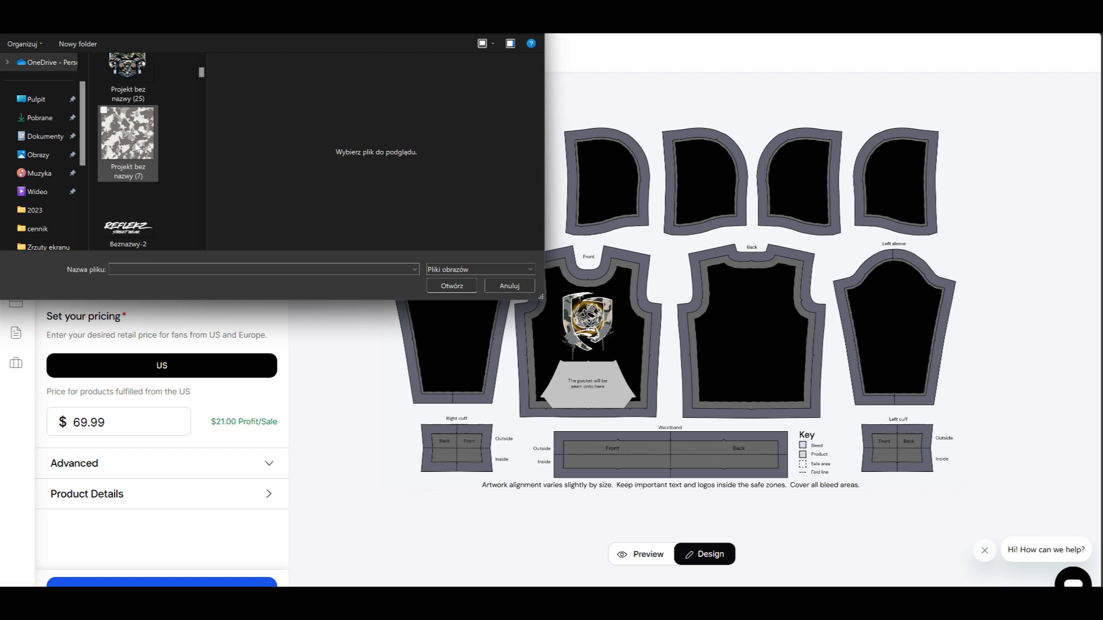
click(139, 149)
click(452, 286)
drag(649, 468, 460, 296)
drag(386, 243, 492, 387)
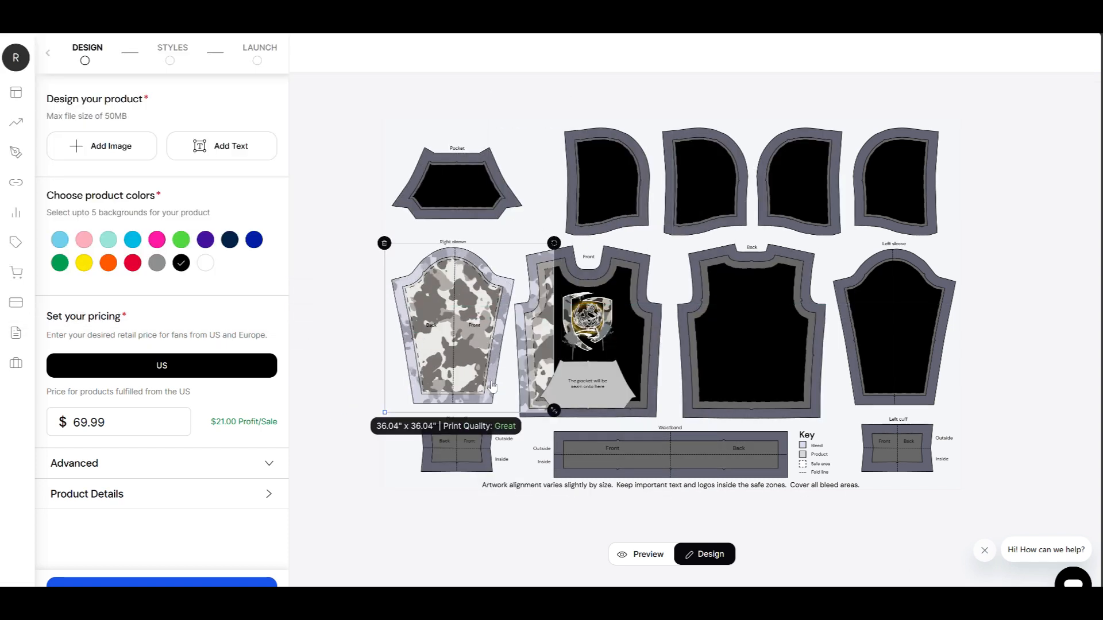
Step: Cover the left sleeve and the inside left and outside right hood panels with copies of the camouflage image
click(913, 334)
drag(913, 339, 915, 341)
drag(1001, 409, 901, 309)
drag(887, 292, 795, 188)
key(ctrl+v)
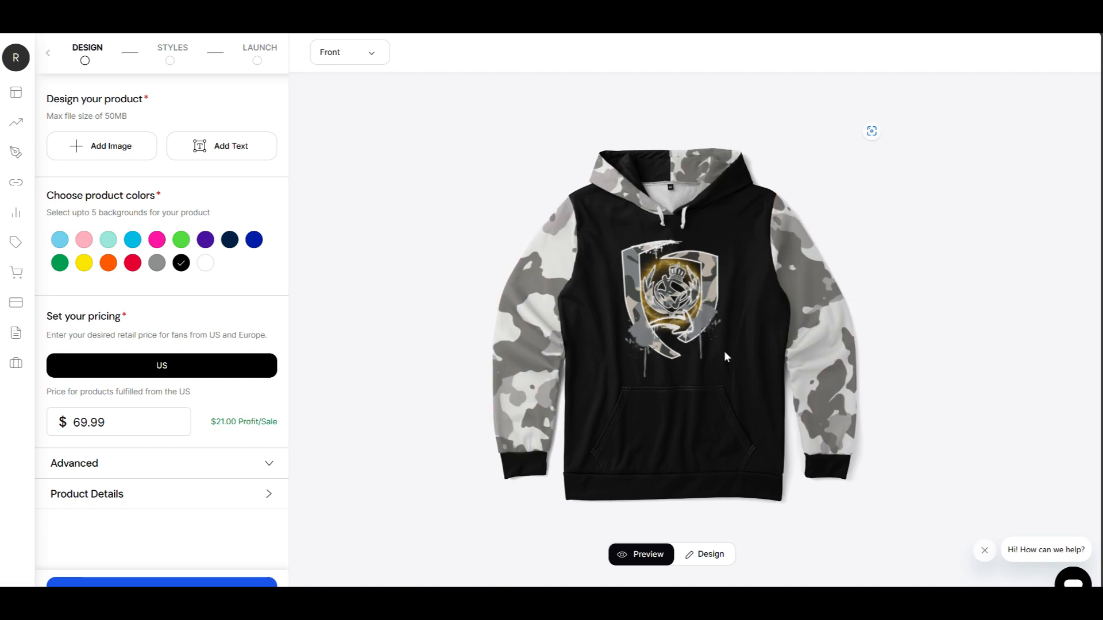
Step: Cover the front and back halves of the waistband with camouflage copies about 25" x 25" each
click(709, 557)
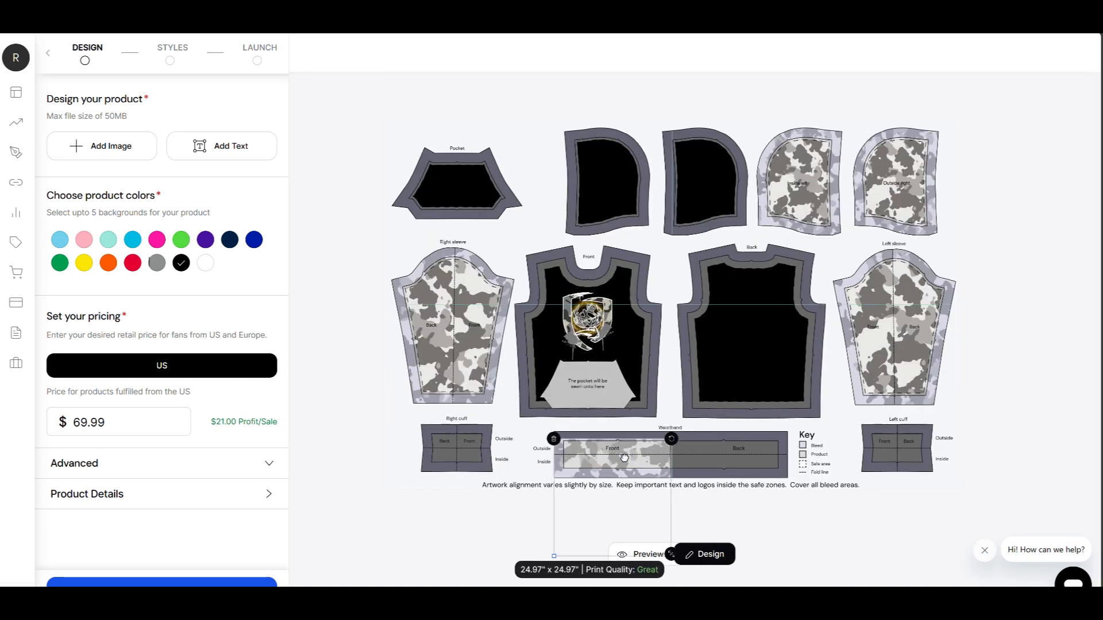
drag(627, 465, 721, 451)
key(ctrl+v)
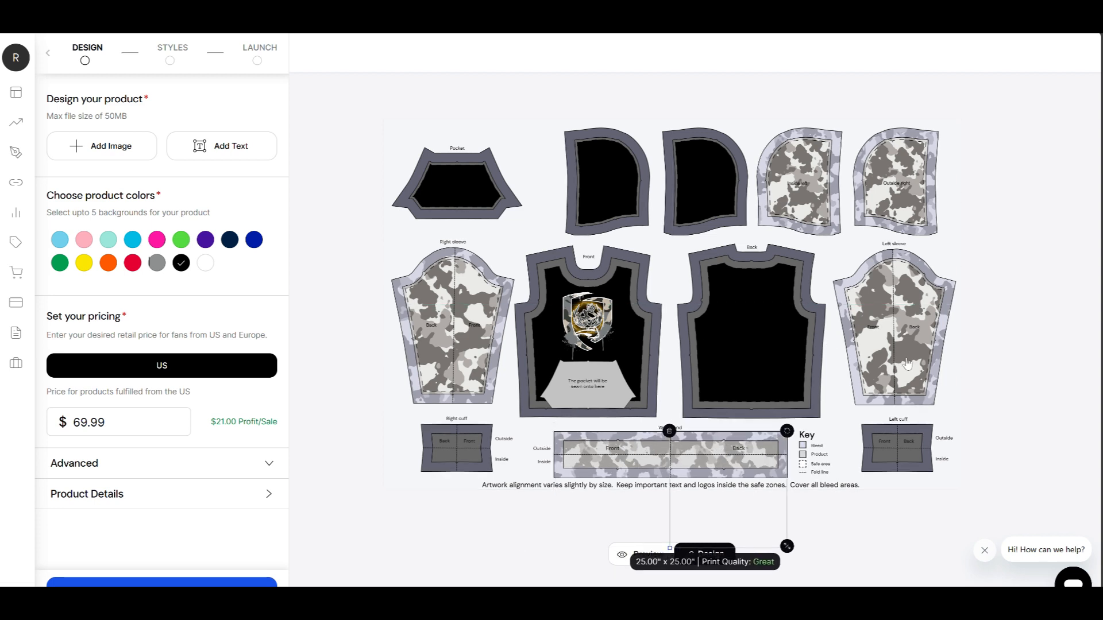
Step: Copy the left sleeve's camouflage image and fit the copy over the hoodie's back panel
click(907, 362)
key(ctrl+c)
key(ctrl+v)
drag(899, 360, 724, 359)
drag(829, 409, 836, 414)
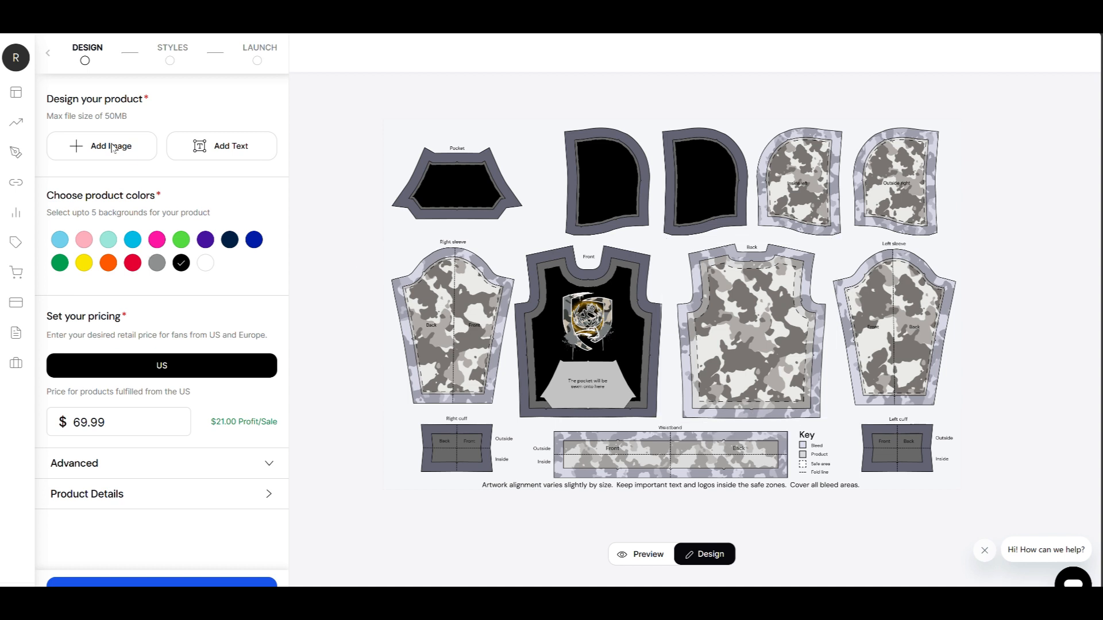
Step: Upload the black graffiti image and place it over the camouflage on the hoodie's back at about 28.50" x 39.09"
click(113, 148)
click(201, 246)
click(201, 246)
click(201, 246)
click(201, 246)
double_click(119, 135)
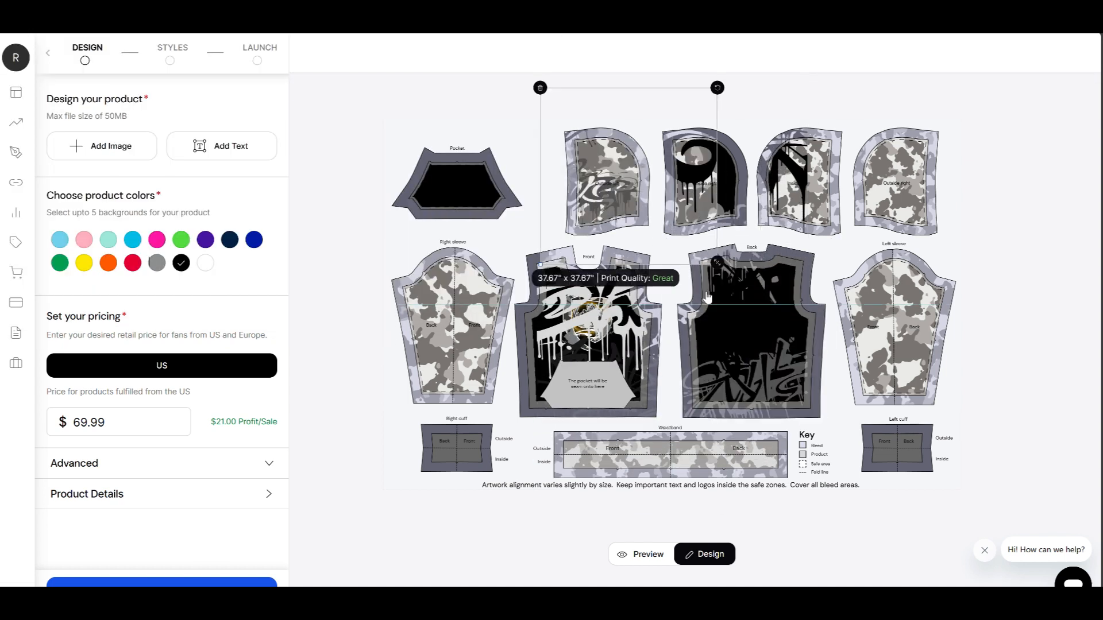
drag(650, 196, 546, 121)
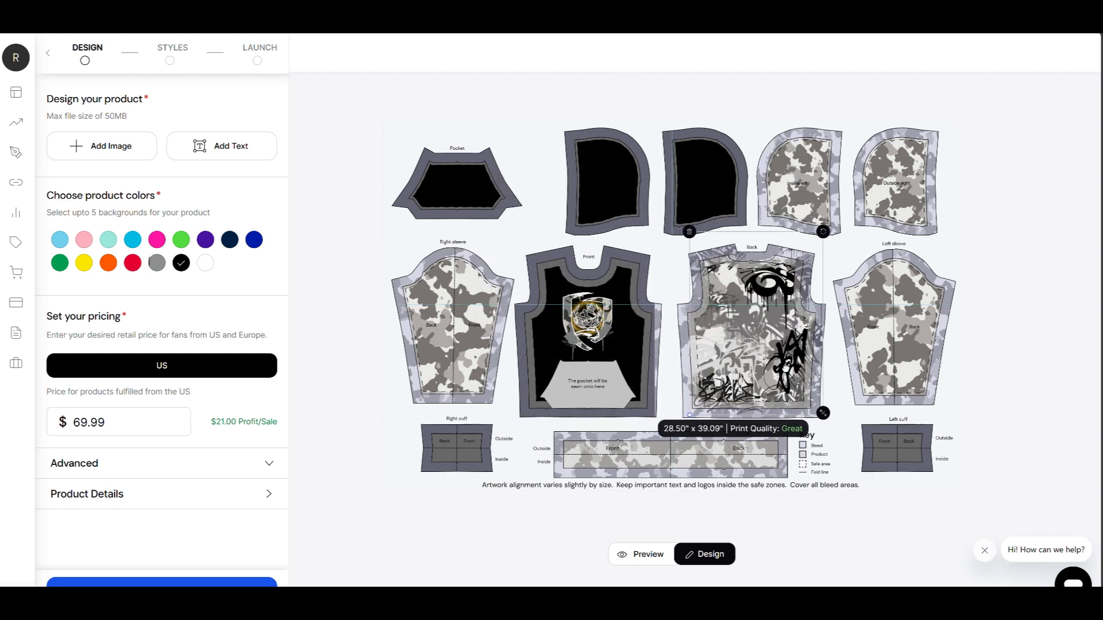
drag(783, 366, 786, 376)
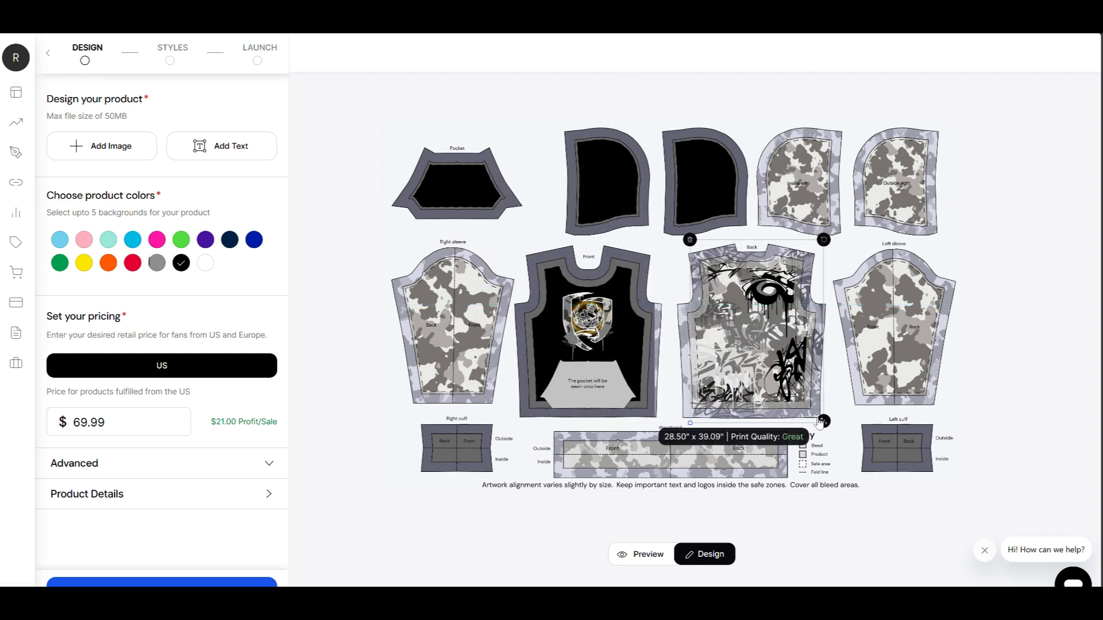
Step: Upload the Reflekz Street Wear logo "Beznazwy-2" and place it on the hoodie's pocket at about 6.80" x 2.34"
click(120, 151)
click(201, 246)
scroll(201, 248, down, 6)
click(128, 138)
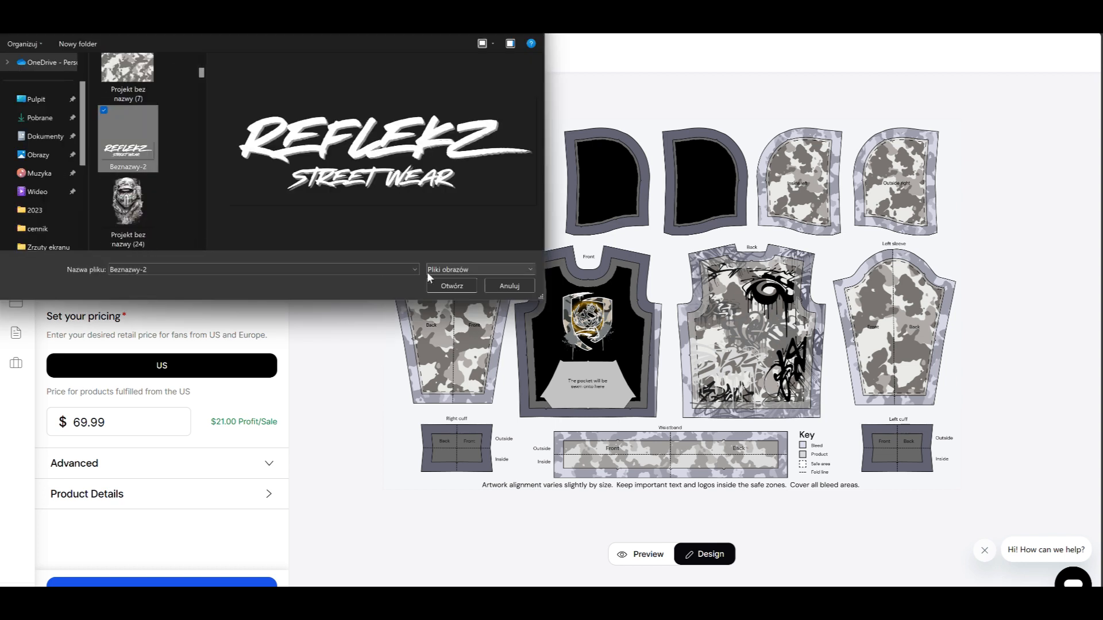
click(451, 286)
drag(667, 325, 493, 208)
drag(621, 229, 469, 193)
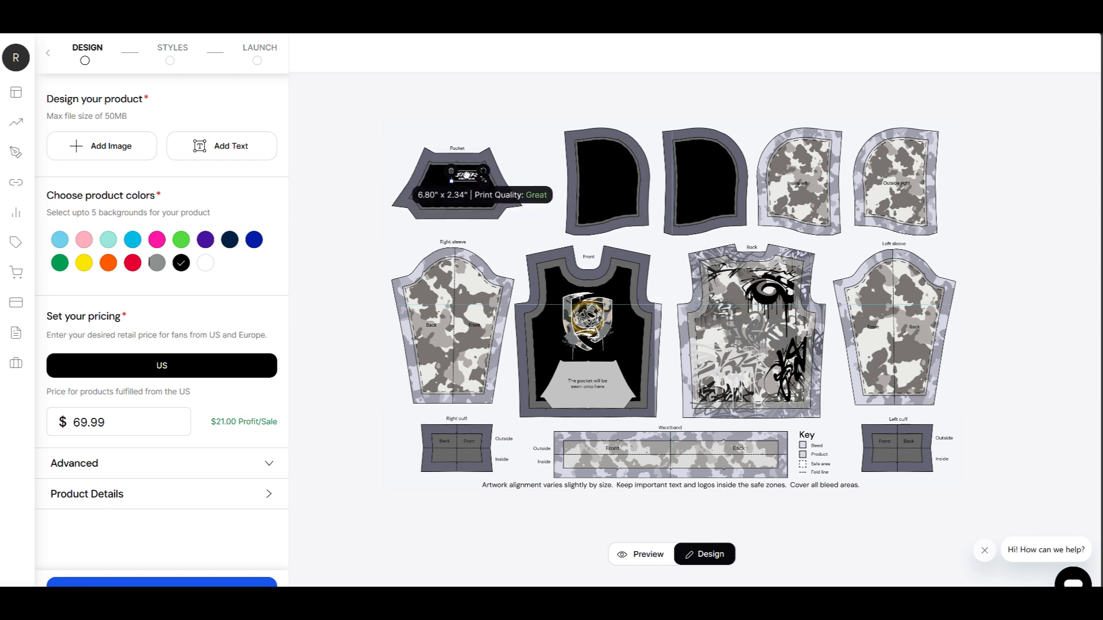
Step: Preview the finished hoodie and open the choice of garment views
click(656, 555)
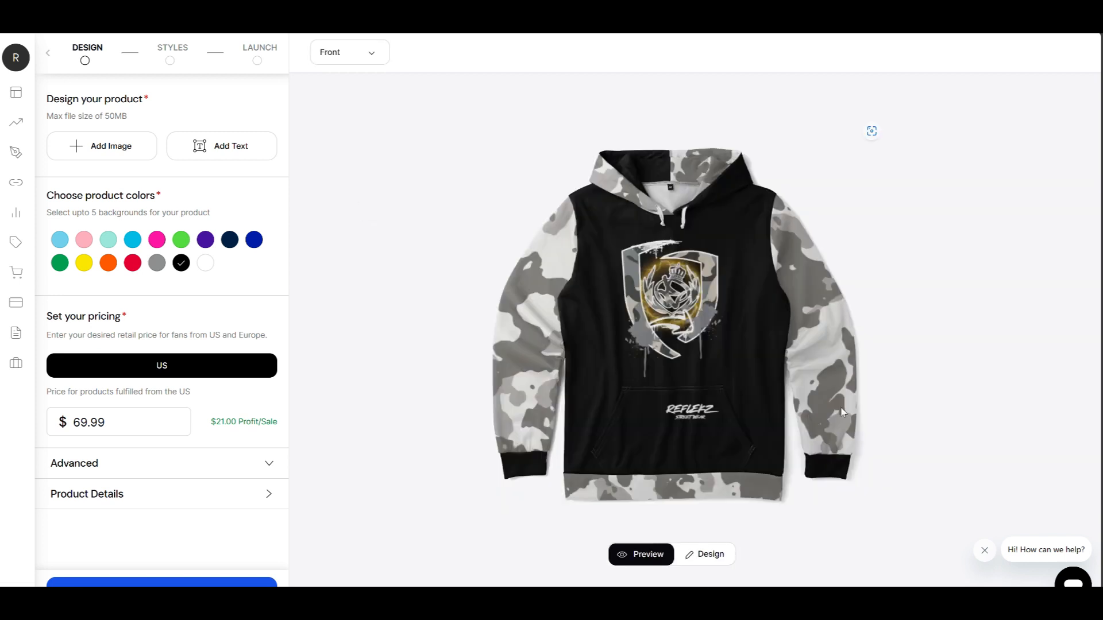
click(347, 52)
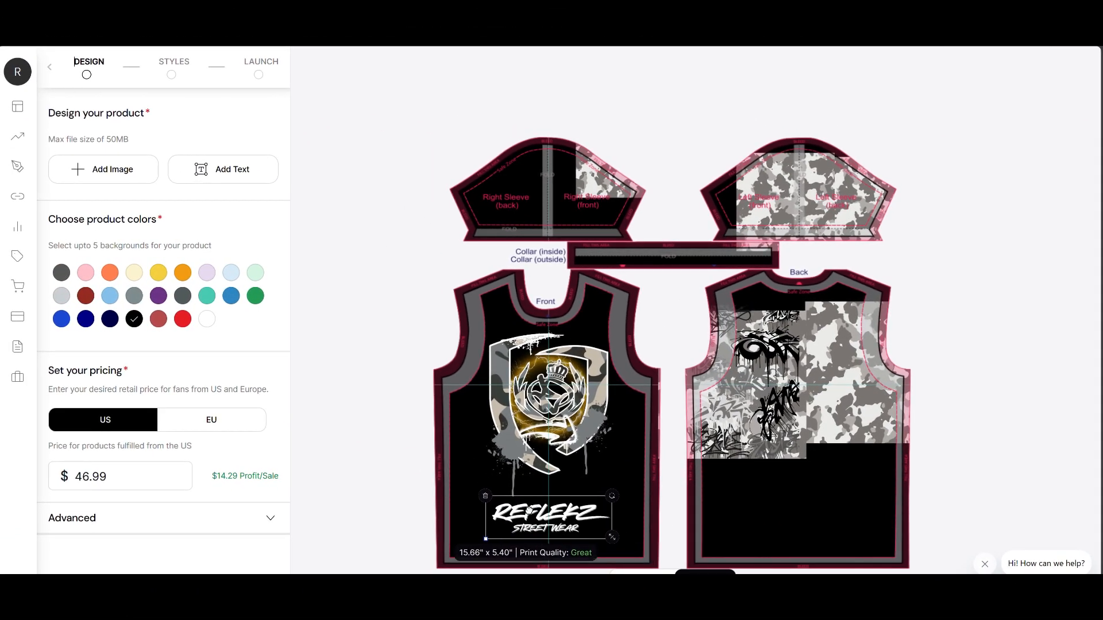
Step: Reposition the camouflage image to cover the T-shirt's right sleeve
drag(605, 182, 513, 210)
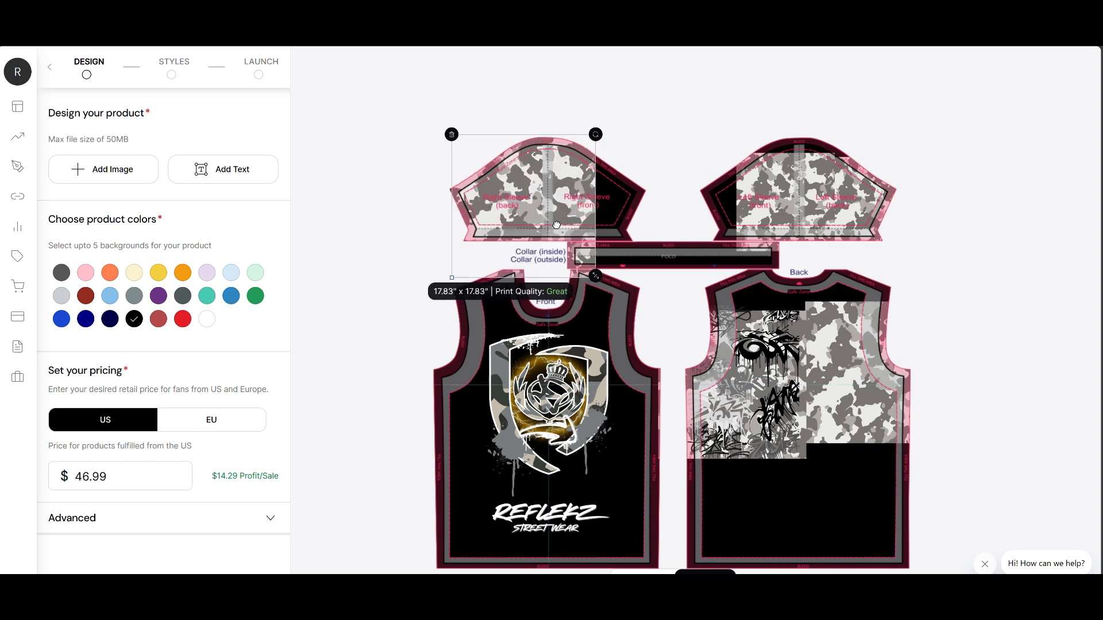
drag(511, 199, 602, 153)
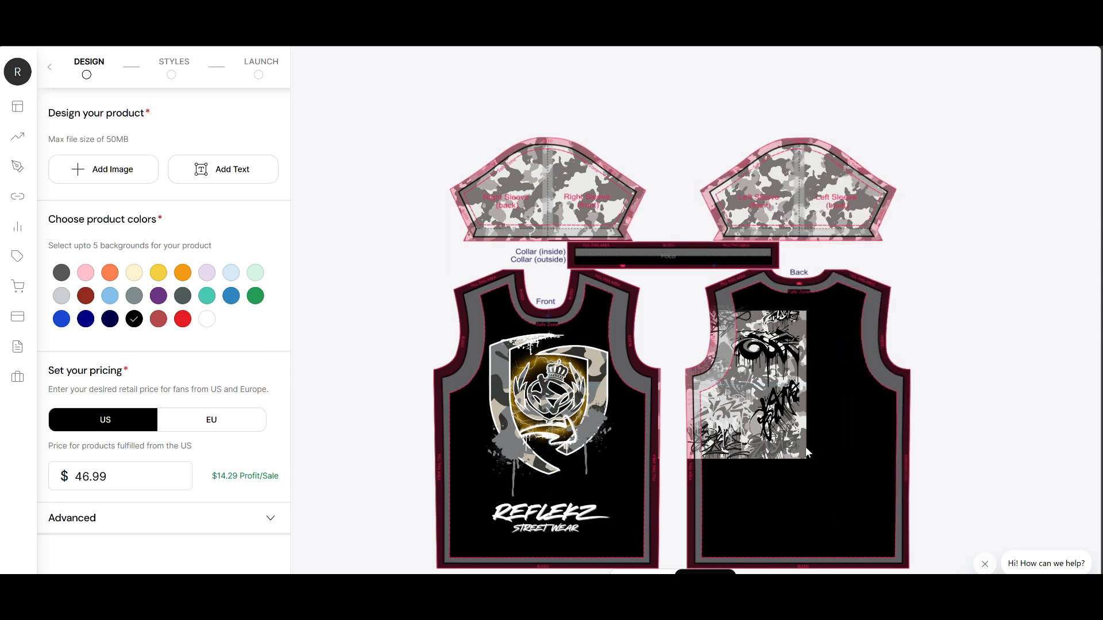
Step: Enlarge the camouflage and graffiti images and align them to cover the T-shirt's whole back panel
click(763, 452)
drag(807, 459, 941, 574)
drag(802, 482, 799, 443)
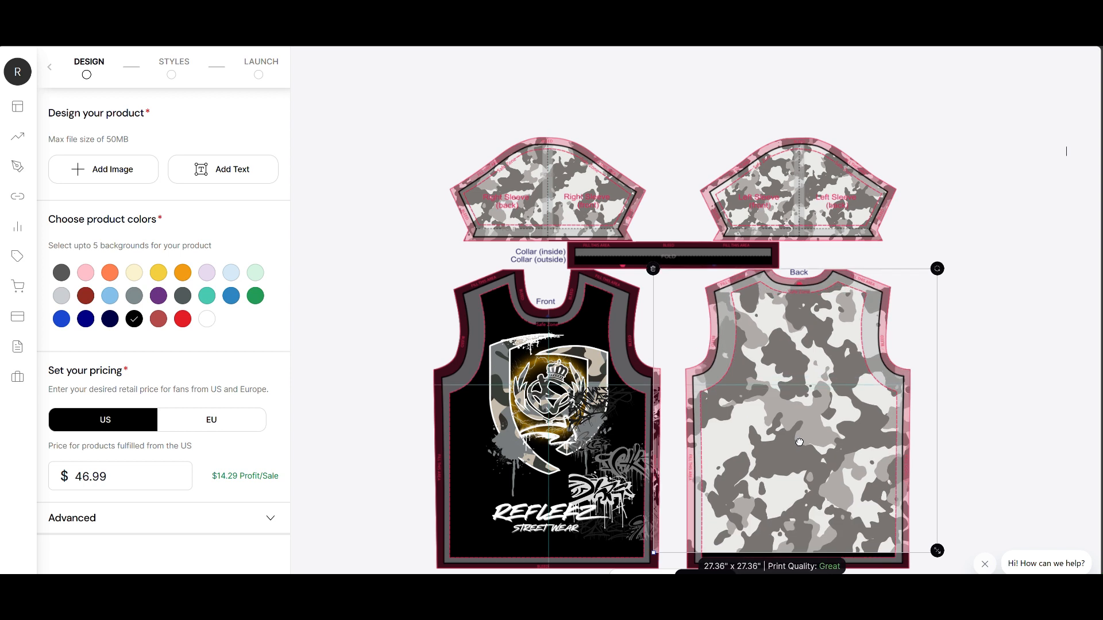
drag(935, 551, 971, 571)
drag(762, 377, 767, 347)
drag(921, 571, 936, 585)
drag(839, 504, 830, 499)
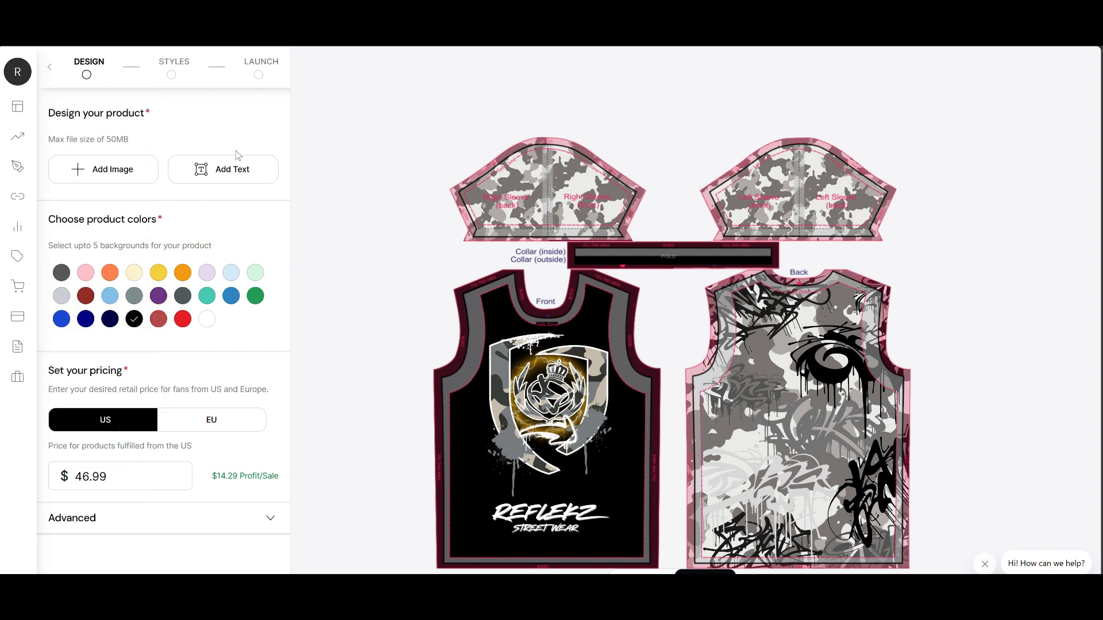
Step: Upload the dripping black crest graphic and place it on the upper left part of the T-shirt's back
scroll(188, 172, down, 5)
click(133, 219)
click(453, 300)
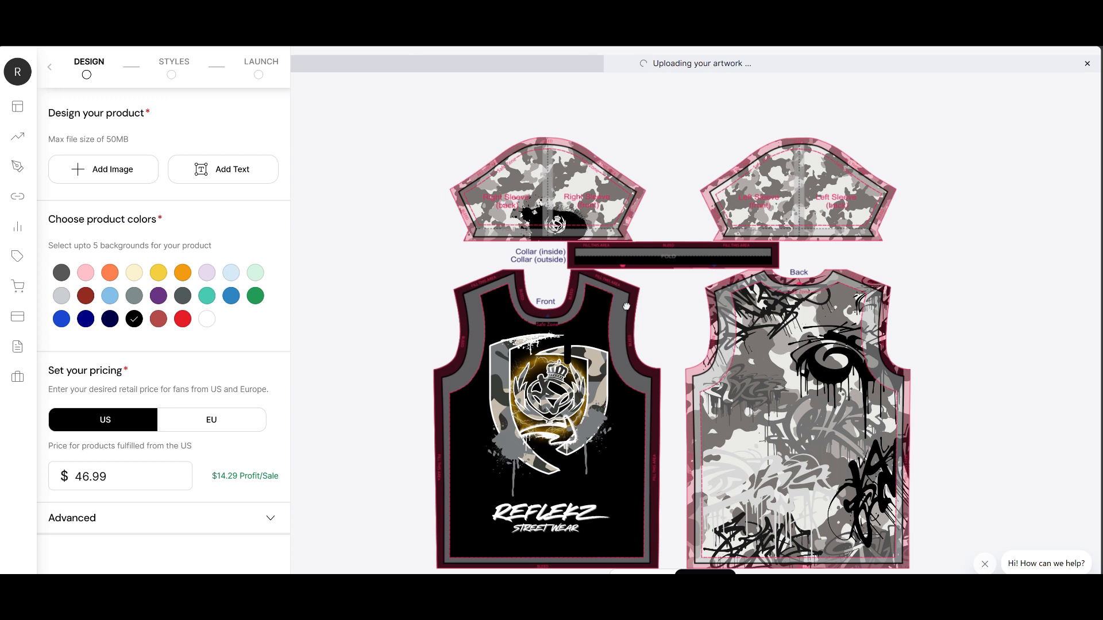
drag(784, 258, 784, 212)
drag(721, 196, 777, 369)
Step: Preview the T-shirt in its different garment views, then return to editing the design
click(642, 571)
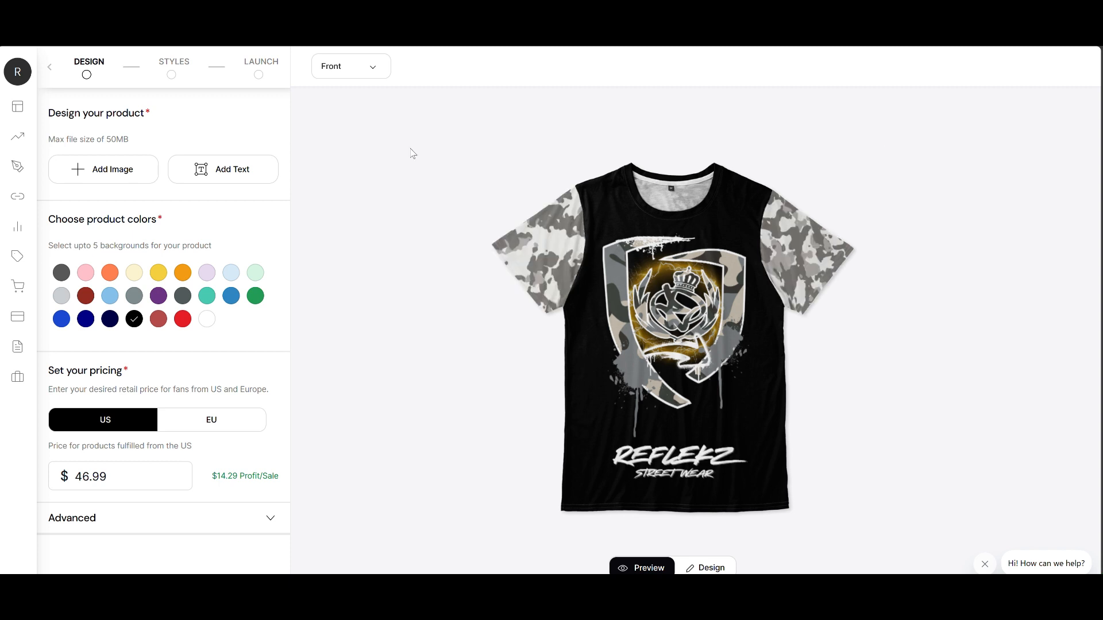
click(352, 67)
click(355, 94)
click(353, 73)
click(357, 84)
click(706, 567)
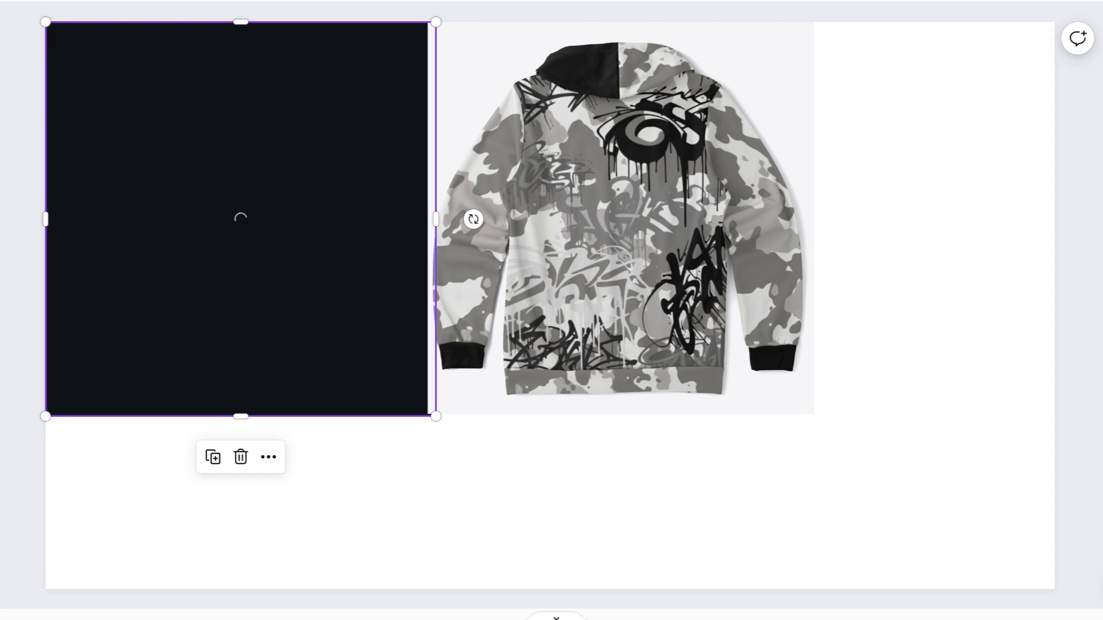
Step: In Canva, remove the hoodie back mockup's background, shrink both hoodie mockups and stack the front above the back along the page's left edge
click(605, 258)
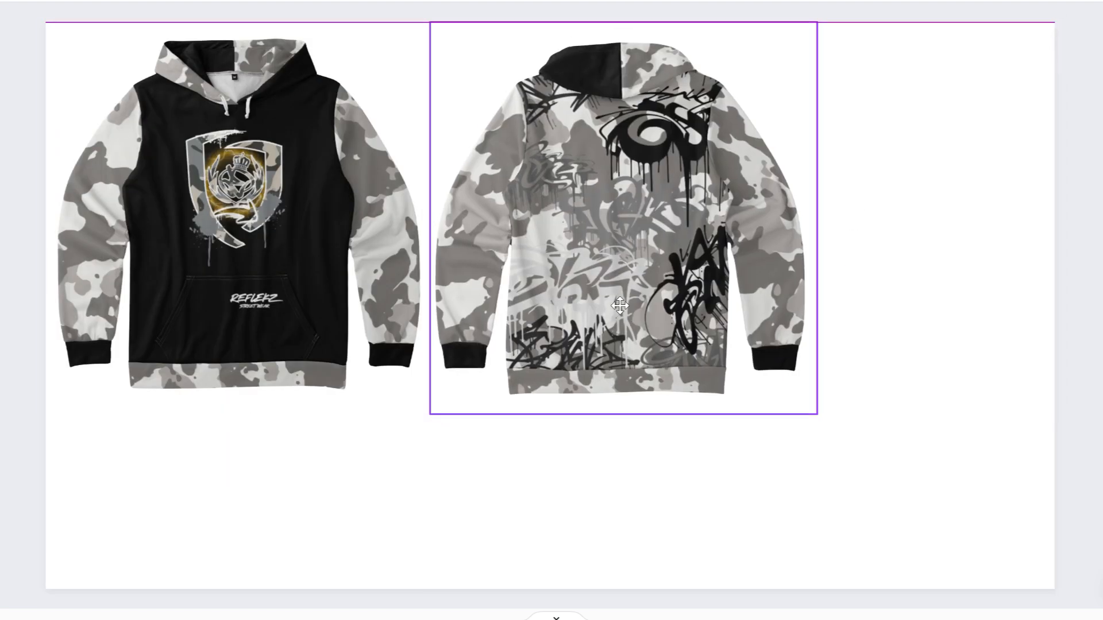
drag(326, 319, 322, 301)
click(624, 218)
drag(624, 218, 258, 369)
drag(454, 566, 353, 468)
drag(207, 320, 189, 439)
click(259, 242)
drag(323, 301, 335, 313)
Step: Position the T-shirt front and back mockups beside the hoodies and remove their gray backgrounds
click(487, 271)
drag(550, 304, 839, 296)
drag(512, 304, 474, 204)
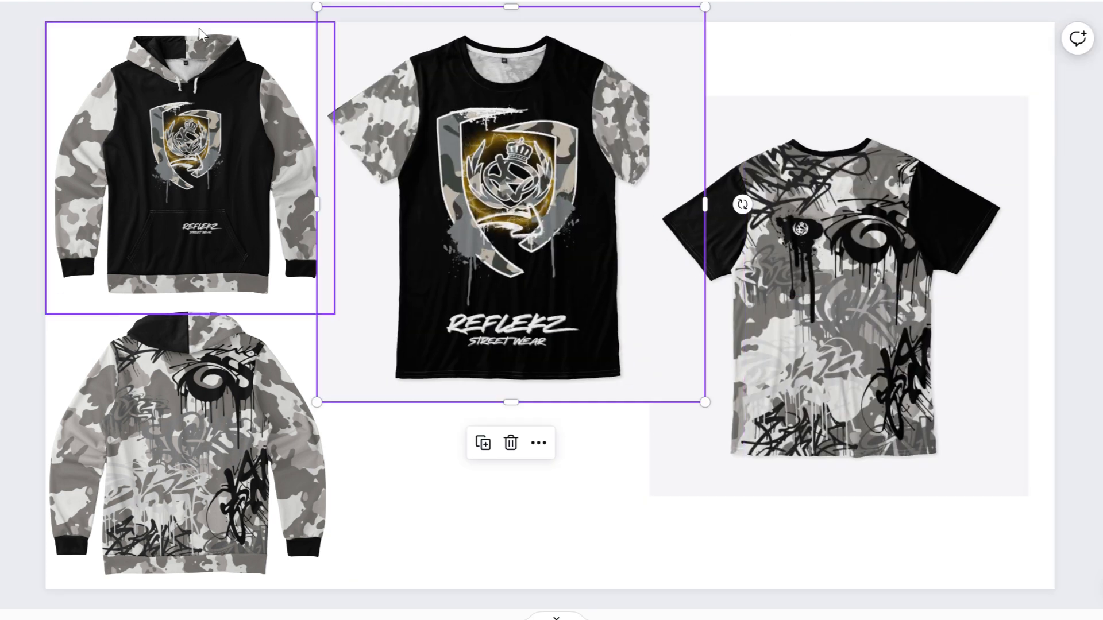
click(831, 262)
Step: Shrink both T-shirt mockups and stack the front above the back along the page's right edge
drag(813, 235, 898, 328)
drag(443, 227, 171, 241)
drag(434, 417, 334, 297)
drag(226, 219, 947, 218)
drag(963, 318, 906, 153)
drag(677, 421, 778, 348)
drag(904, 190, 905, 177)
drag(1057, 316, 1072, 331)
drag(895, 192, 902, 457)
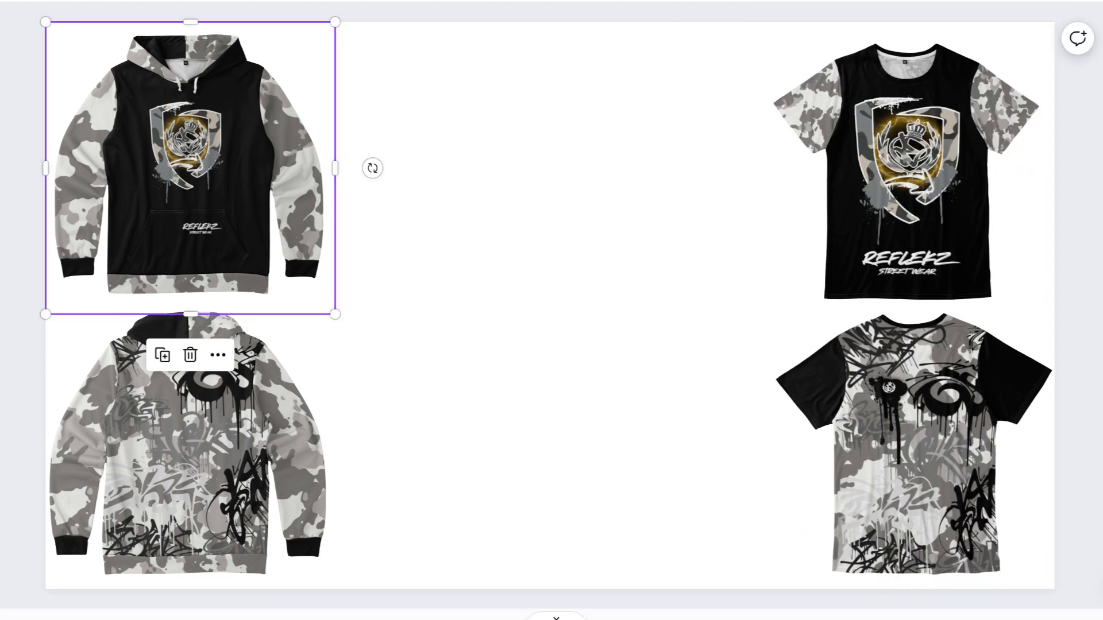
Step: Apply a soft dark shadow around each of the four hoodie and T-shirt mockups
click(235, 73)
click(189, 443)
click(908, 172)
click(914, 442)
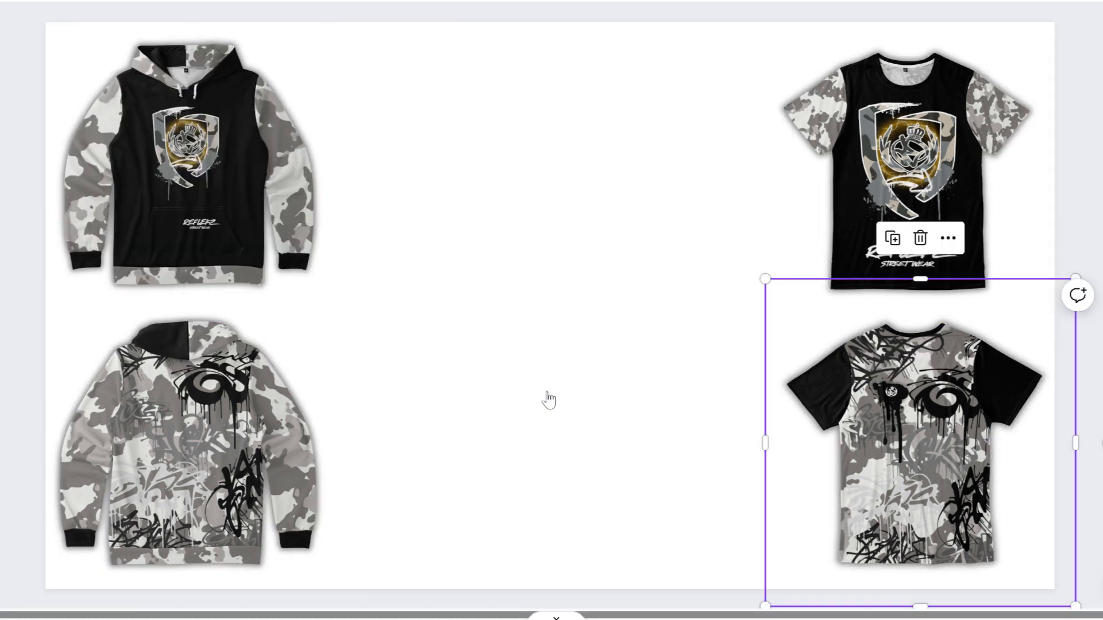
Step: Move the two hoodie mockups and the two T-shirt mockups inward from the page edges
drag(81, 6, 224, 402)
drag(224, 402, 310, 402)
drag(574, 115, 946, 484)
drag(946, 484, 881, 484)
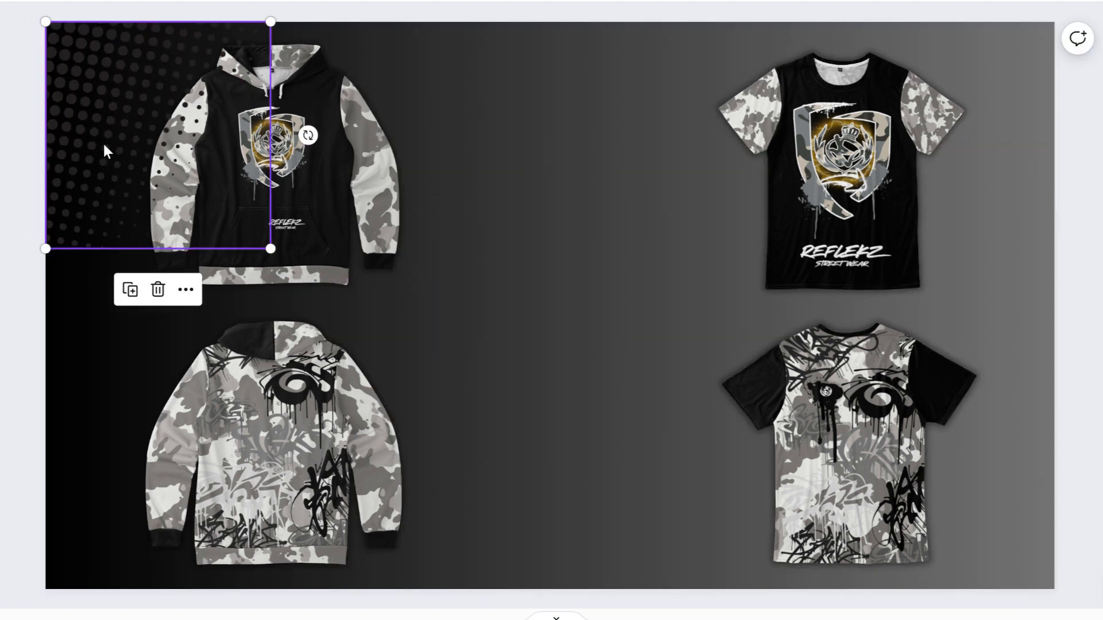
Step: Enlarge and fade the halftone dots behind the front hoodie, and place a mirrored copy in the page's lower-left corner
drag(270, 249, 341, 320)
right_click(114, 128)
mouse_move(232, 327)
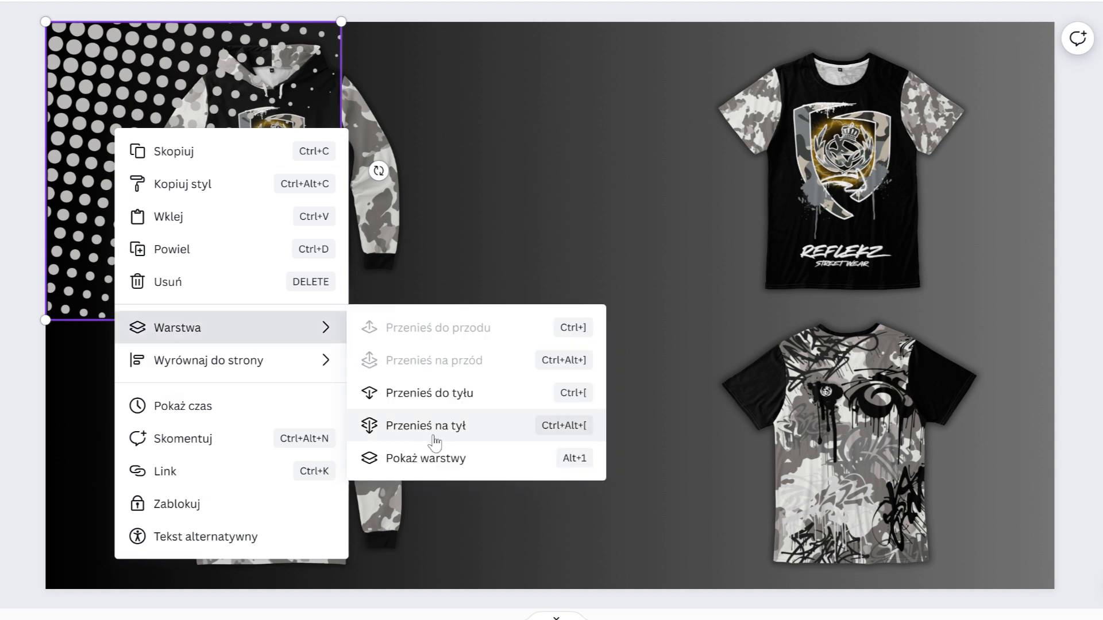
click(434, 432)
drag(462, 47, 402, 47)
drag(107, 250, 102, 539)
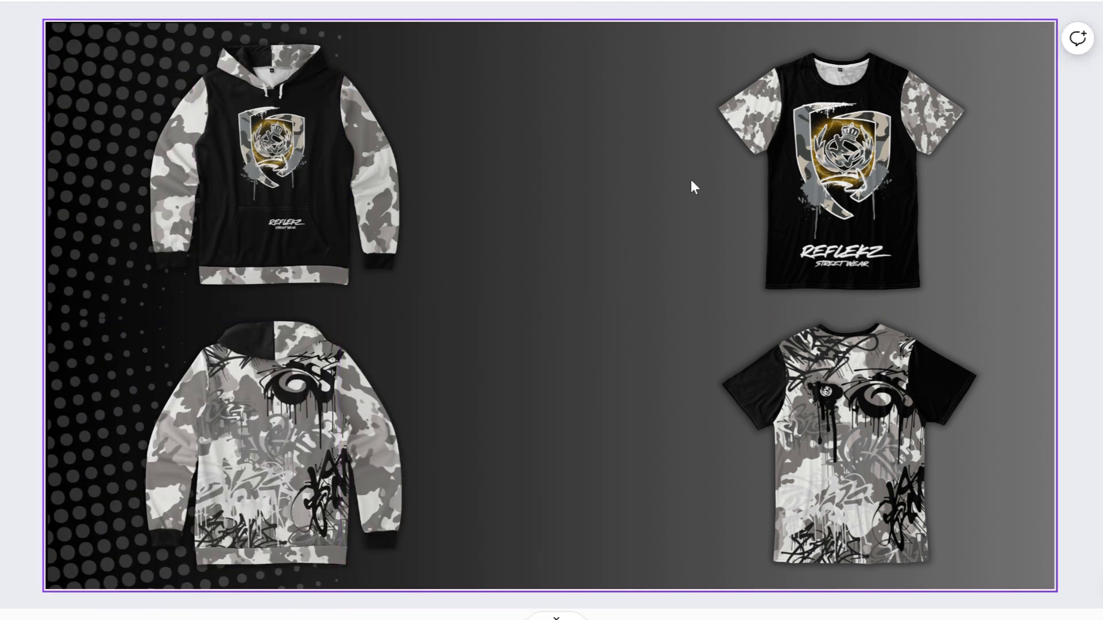
Step: Enlarge the second halftone texture to cover the whole page and fade it to a barely visible background pattern
drag(346, 132, 284, 22)
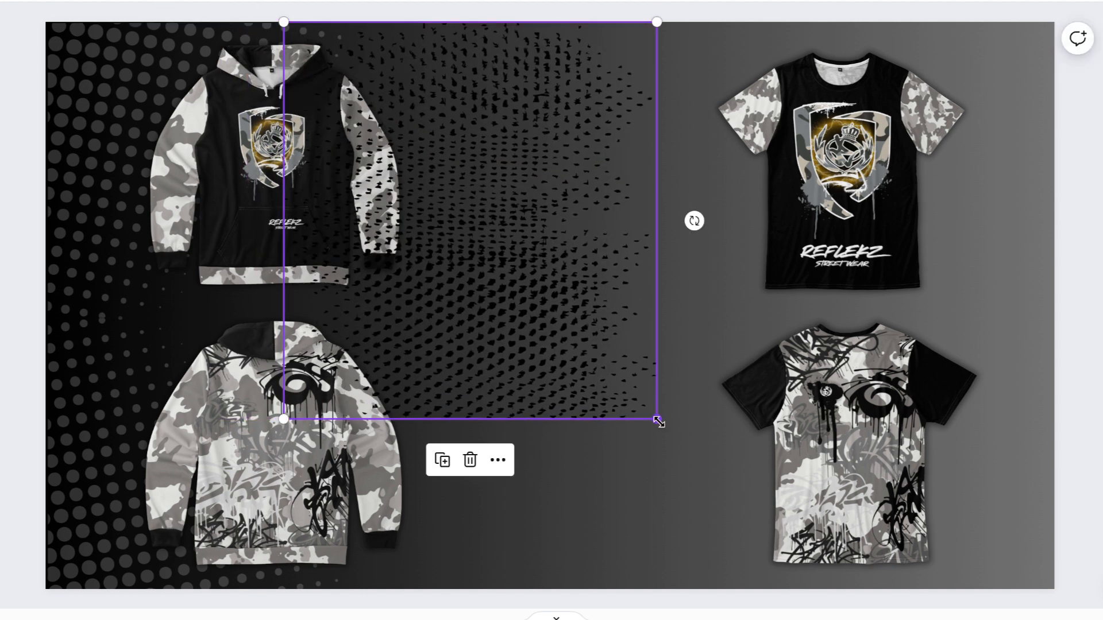
drag(658, 421, 1051, 619)
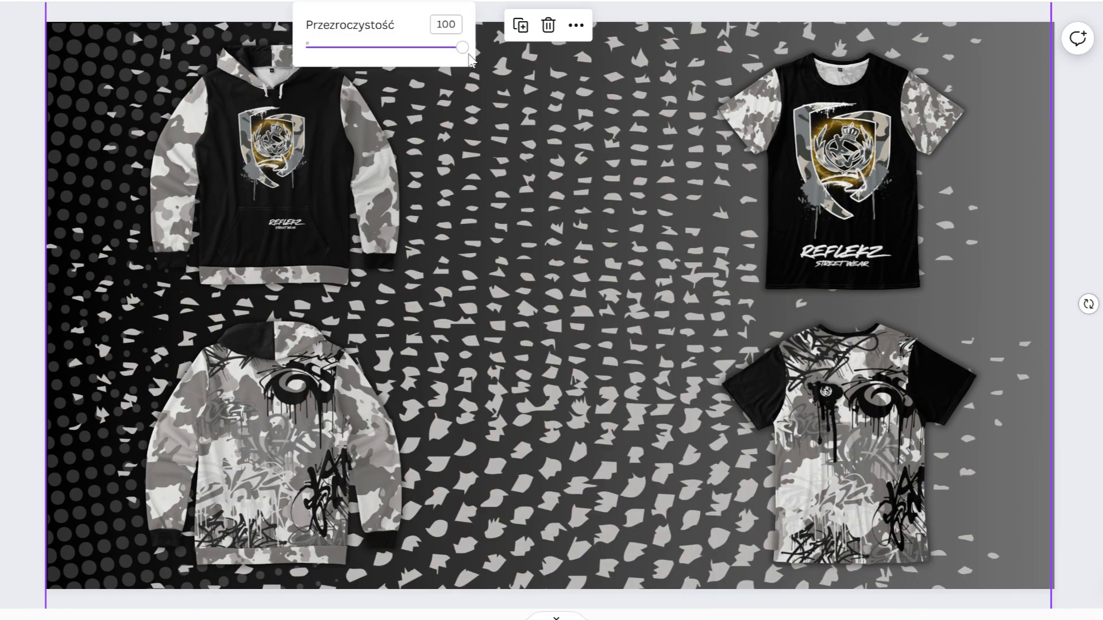
drag(462, 48, 317, 48)
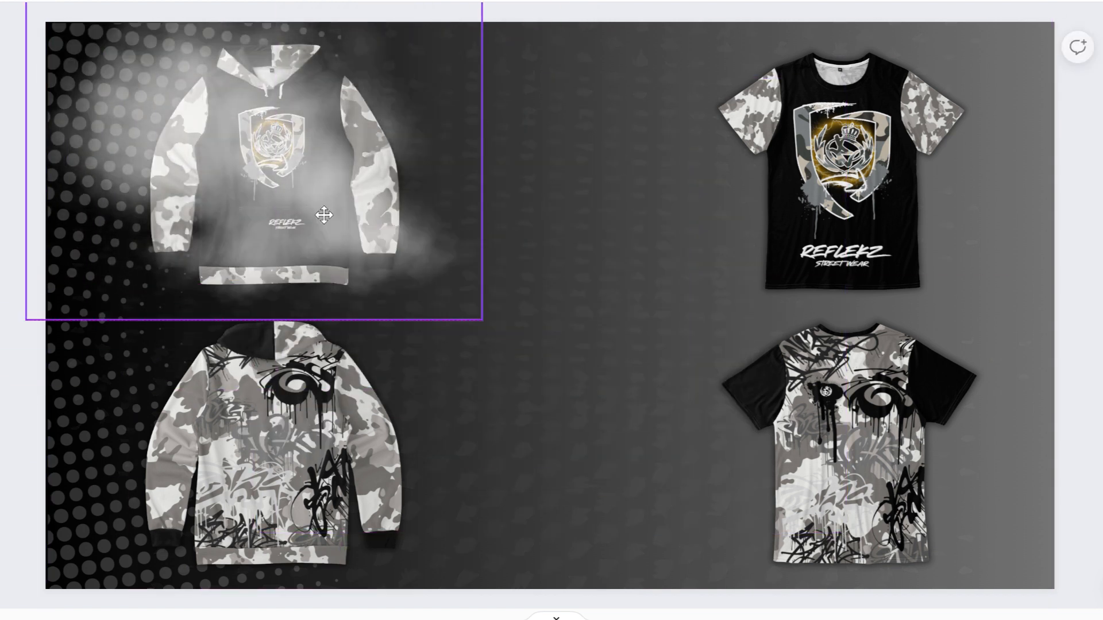
Step: Place a white smoke cloud behind the front hoodie and copies of it behind the other three mockups
drag(322, 214, 335, 213)
right_click(335, 212)
mouse_move(419, 410)
click(650, 512)
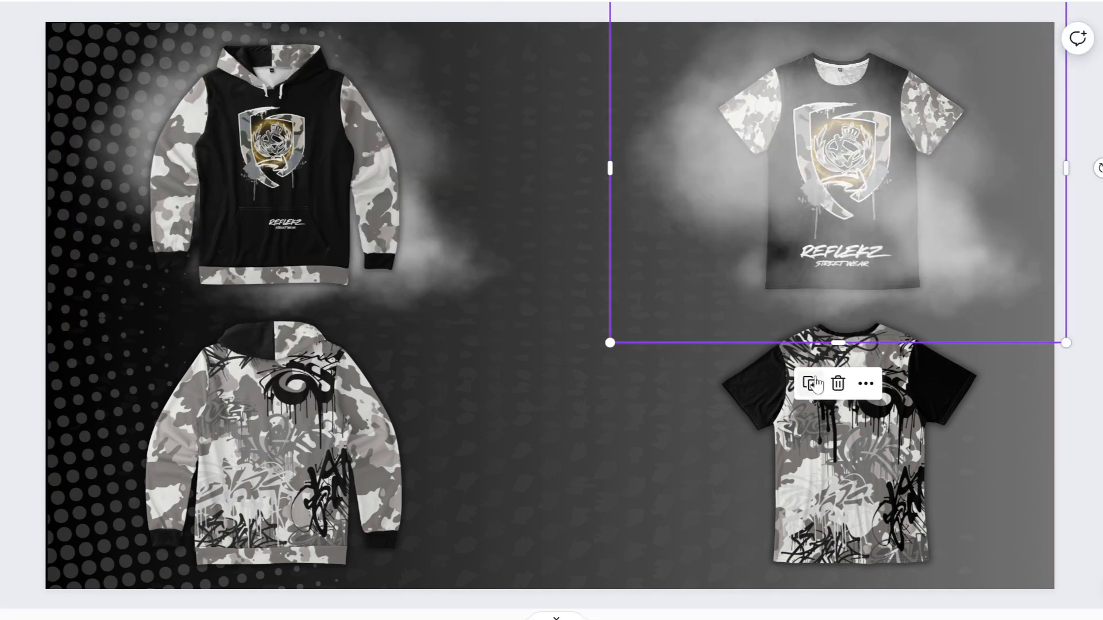
click(108, 34)
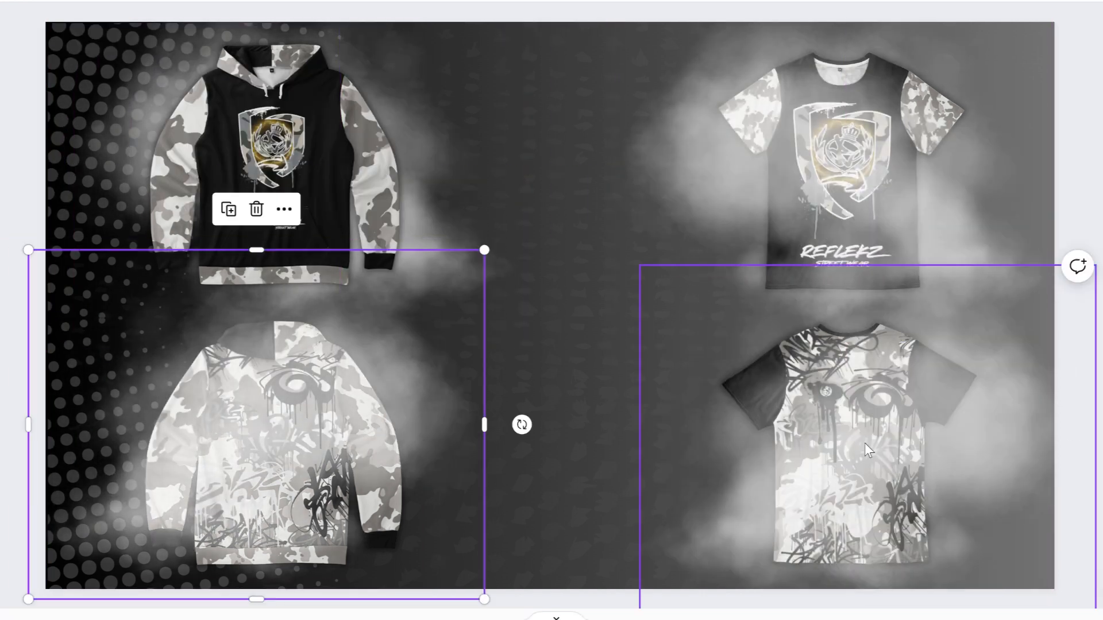
right_click(714, 161)
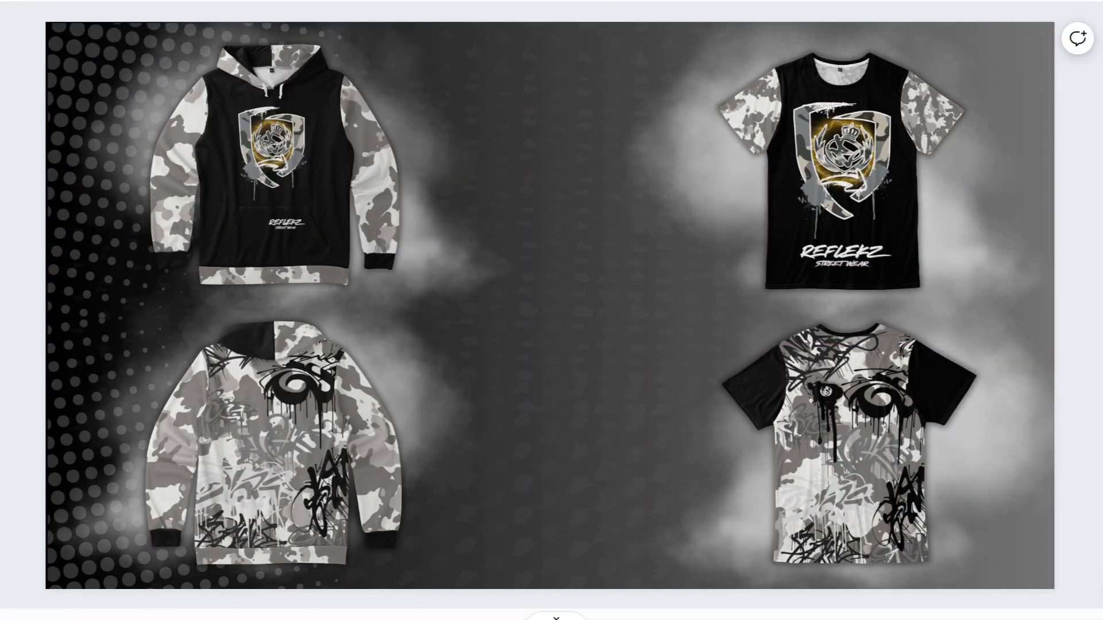
Step: Add the large white headings CANVA, COREL and TEESPRING, stacked between the hoodies and the T-shirts
text(tCA)
drag(539, 124, 548, 136)
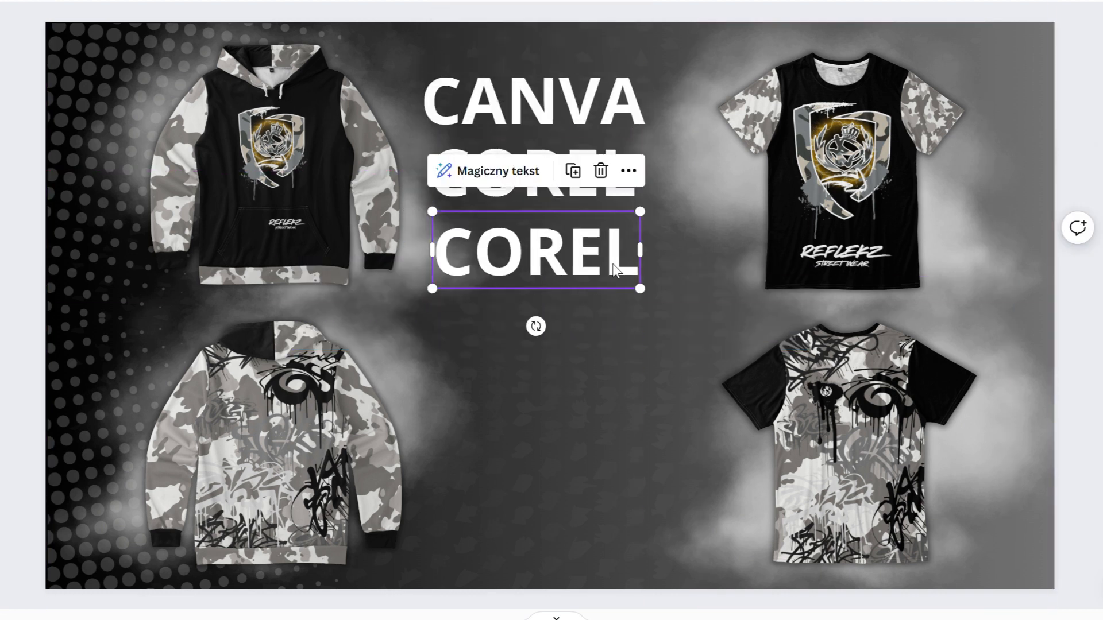
click(547, 178)
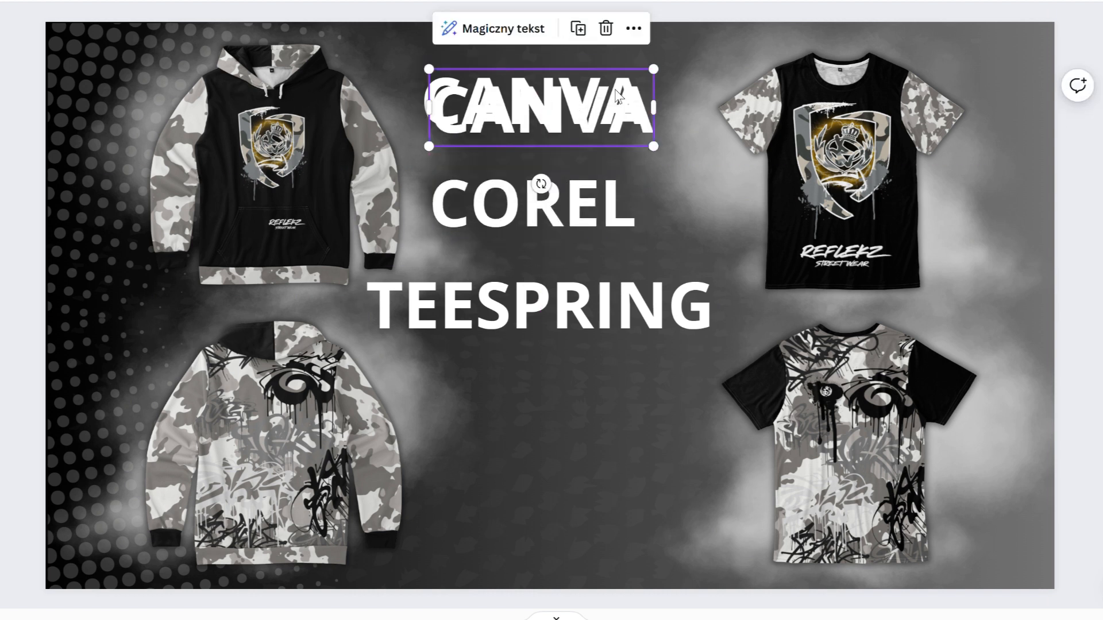